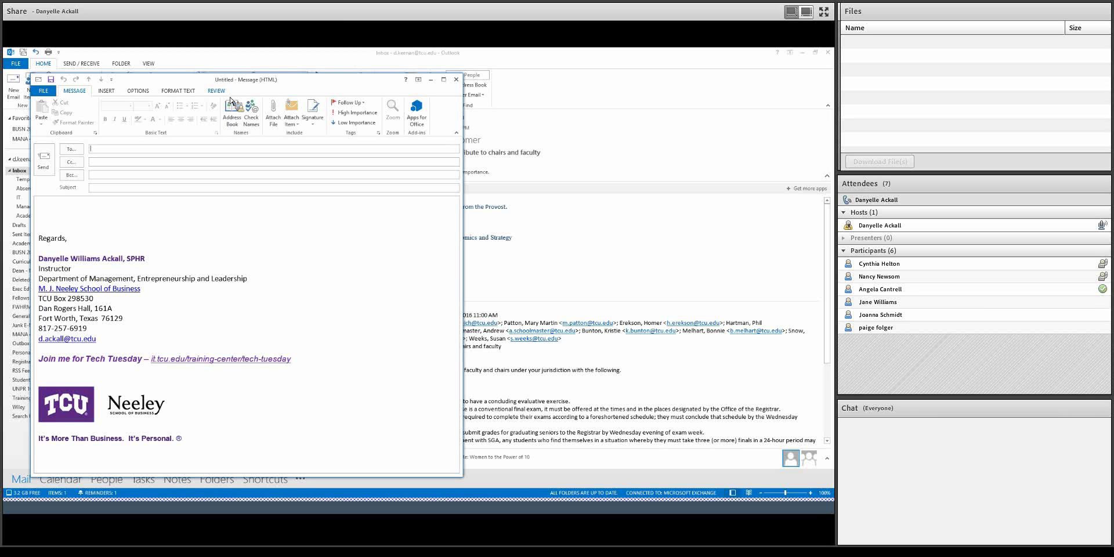
- Show the new message's sending options and toggle the Bcc line off and back on
{"action": "left_click", "coordinate": [147, 94]}
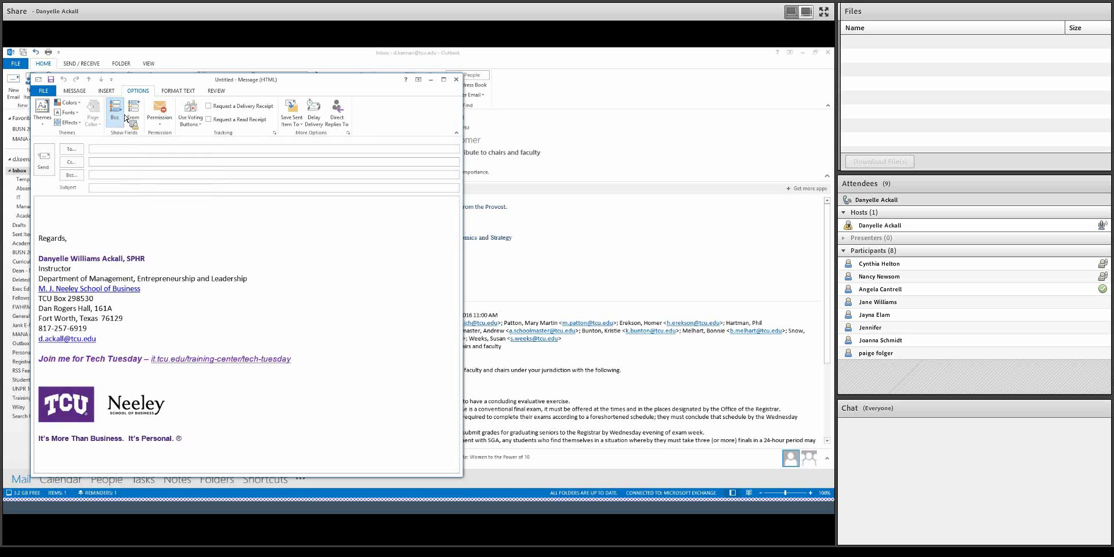
{"action": "left_click", "coordinate": [122, 115]}
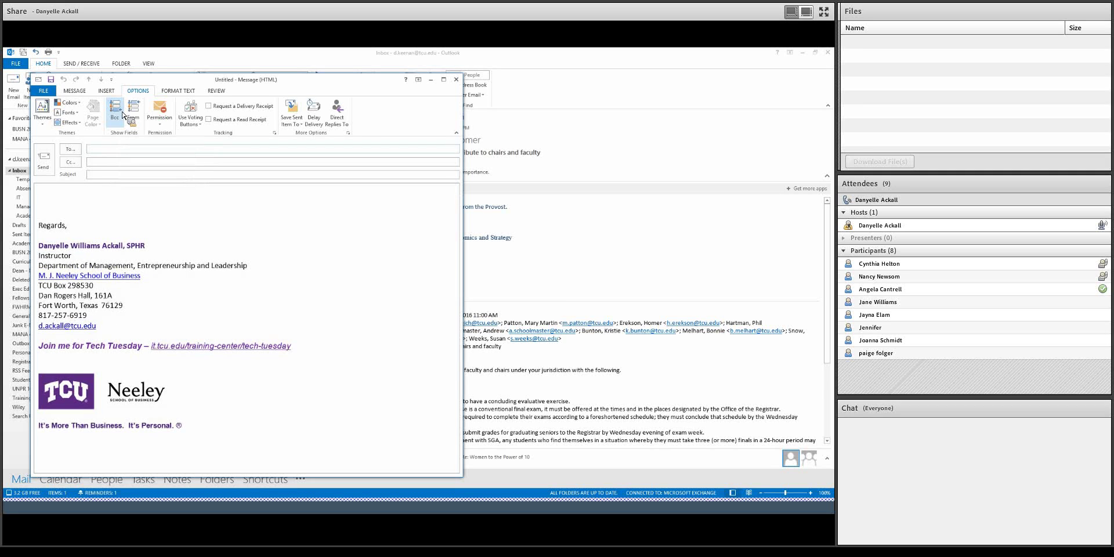
{"action": "left_click", "coordinate": [123, 114]}
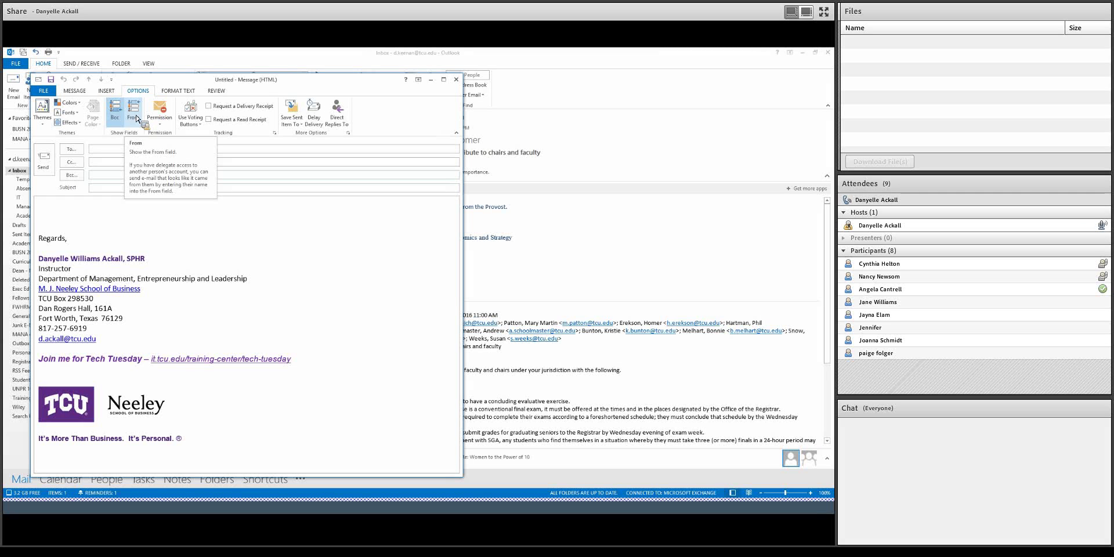
- Add a From line with the sender's address and review the available sender addresses
{"action": "left_click", "coordinate": [136, 114]}
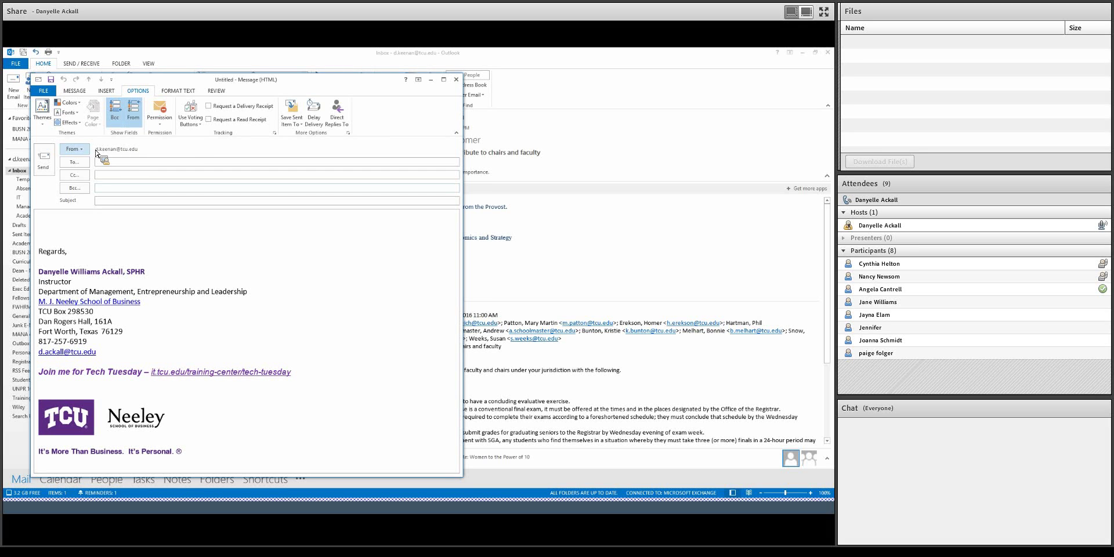
{"action": "left_click", "coordinate": [79, 149]}
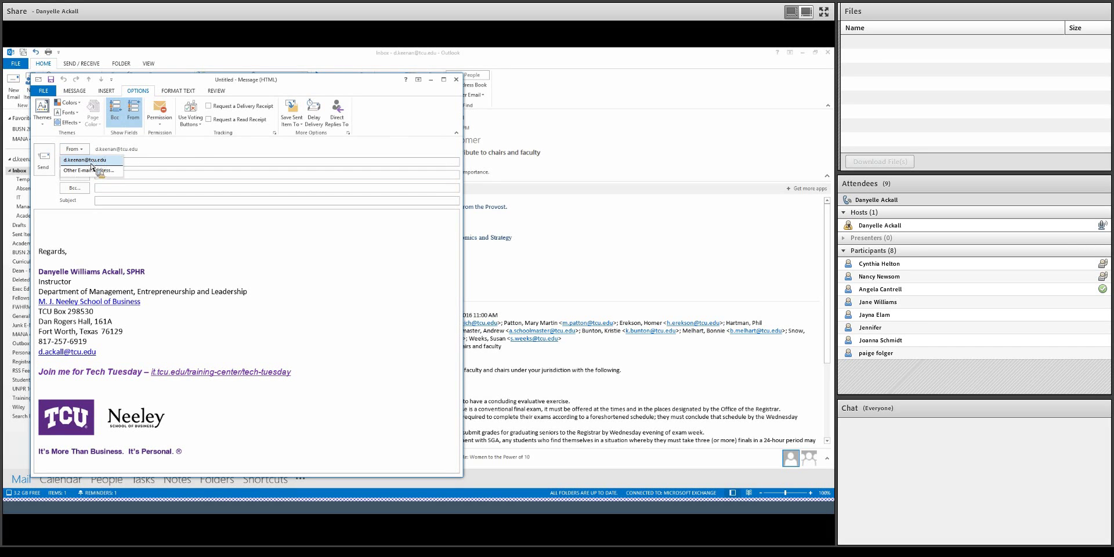
{"action": "left_click_drag", "start_coordinate": [91, 165], "coordinate": [177, 148]}
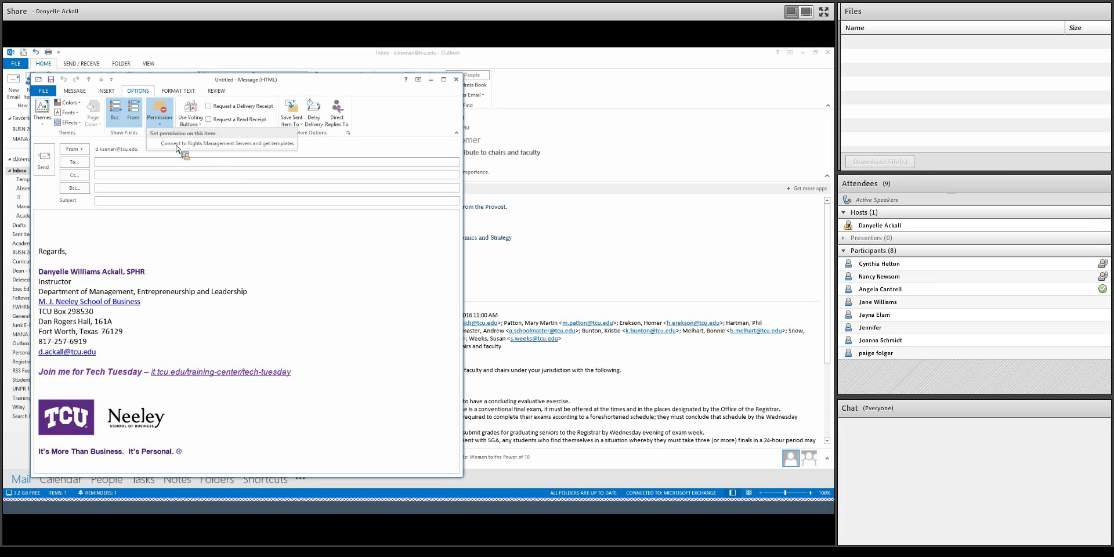
- Review the preset voting choices: Approve;Reject, Yes;No, Yes;No;Maybe and Custom
{"action": "left_click", "coordinate": [184, 106]}
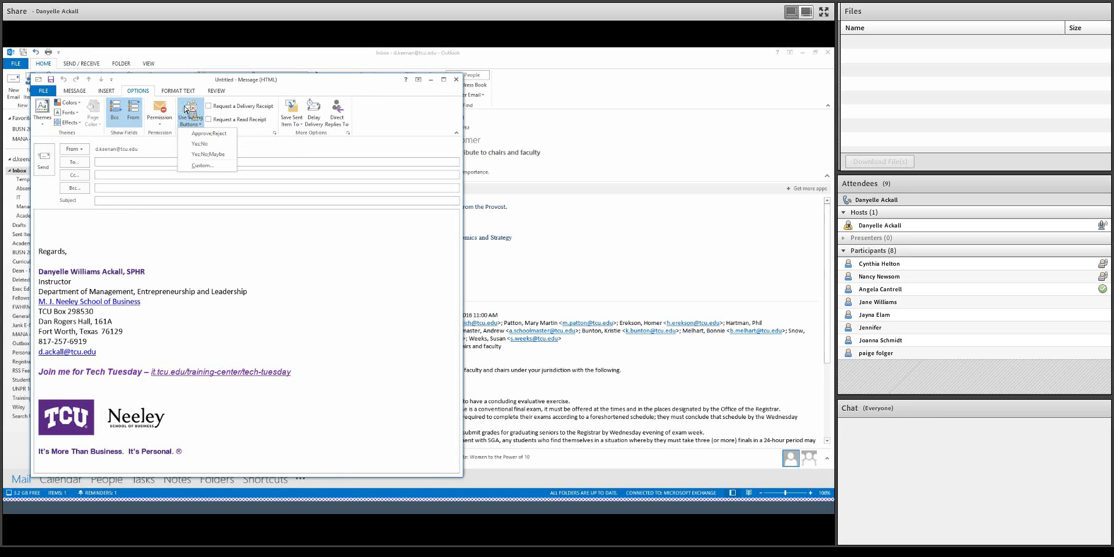
{"action": "left_click", "coordinate": [241, 211]}
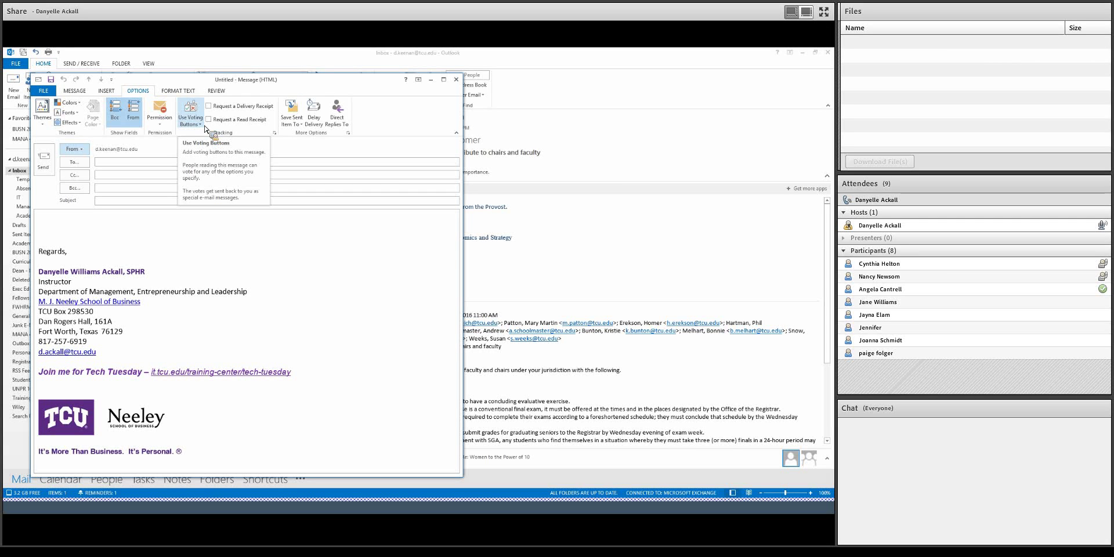
{"action": "left_click", "coordinate": [191, 122]}
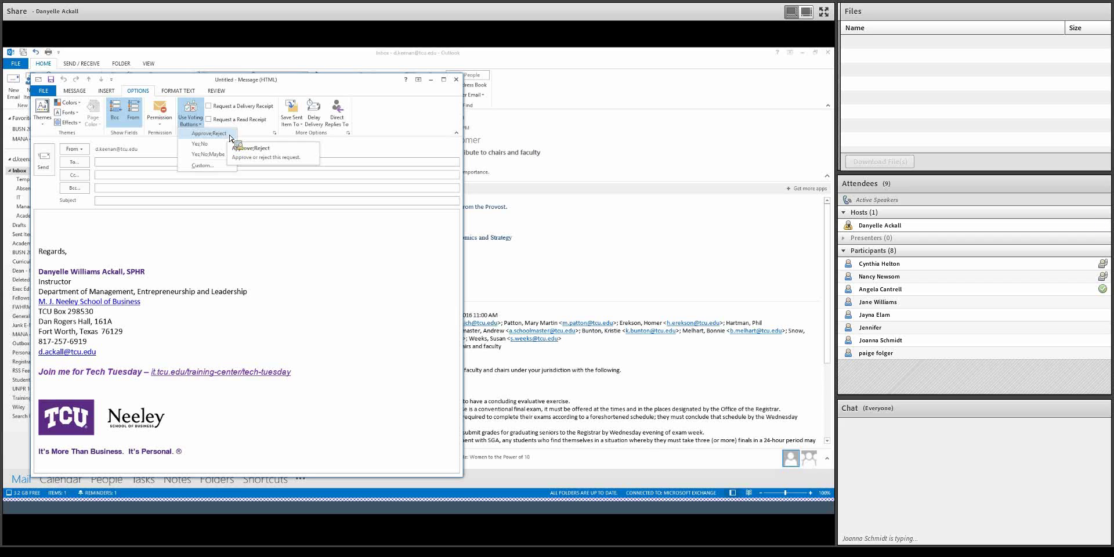
- Set the message's custom voting buttons to Ham;Turkey;Veggie in Properties
{"action": "left_click", "coordinate": [209, 167]}
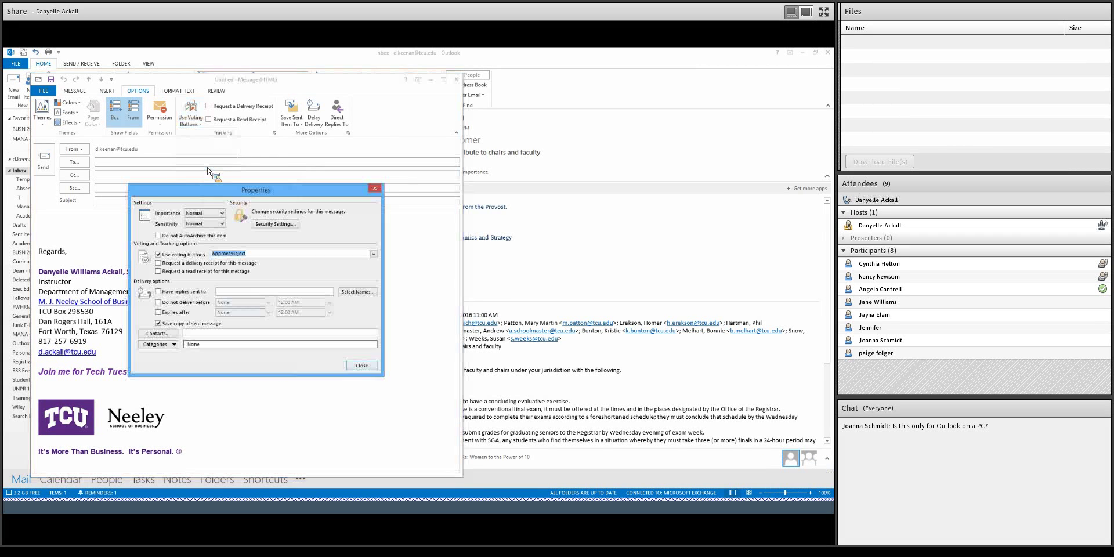
{"action": "left_click_drag", "start_coordinate": [254, 196], "coordinate": [273, 202]}
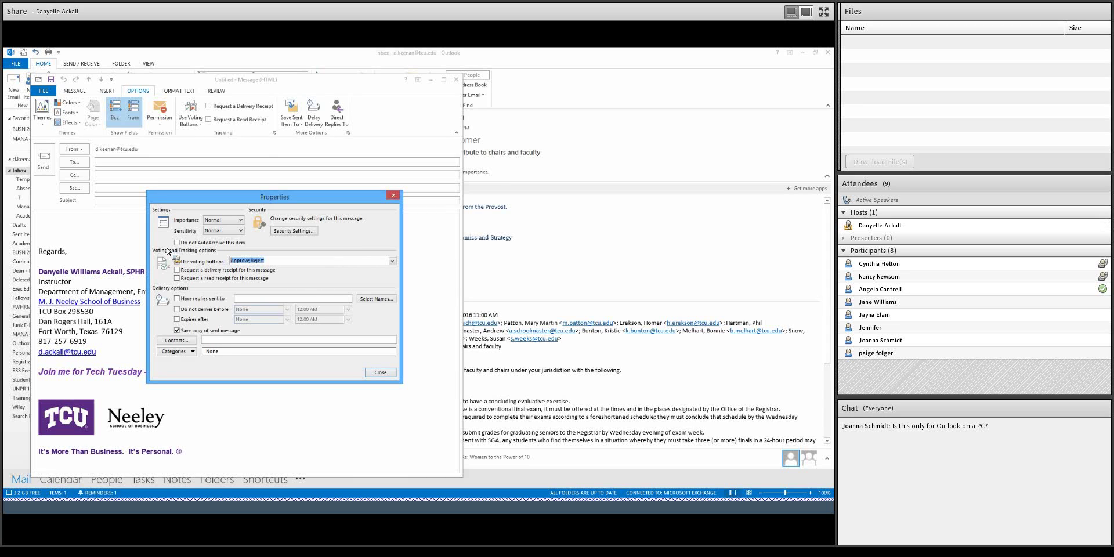
{"action": "type", "text": "Ham;Turkey;Veggie"}
{"action": "left_click", "coordinate": [393, 376]}
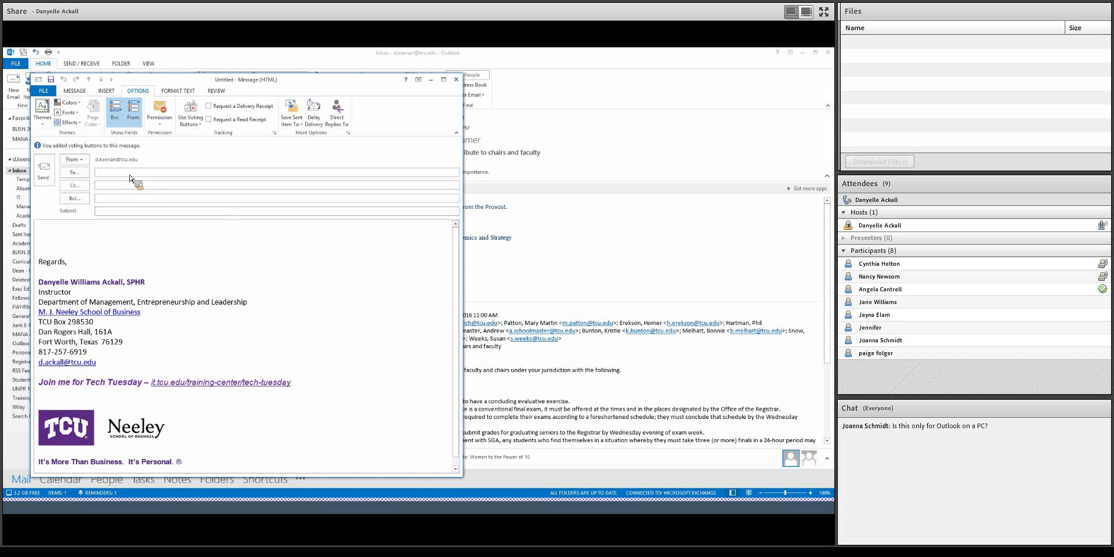
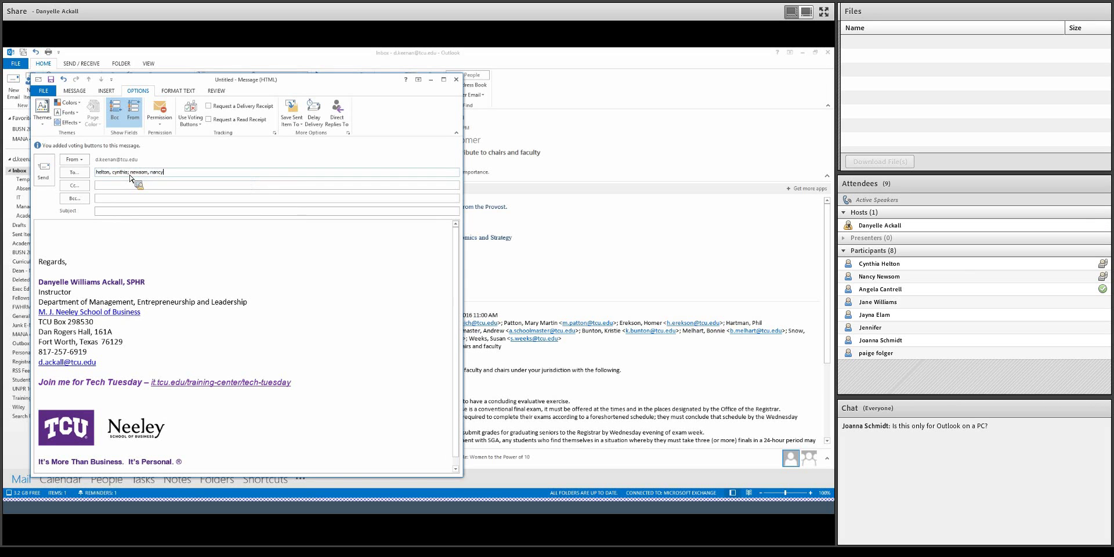
- Enter the first recipients in the To line, replacing the second contact with another
{"action": "key", "text": "Tab"}
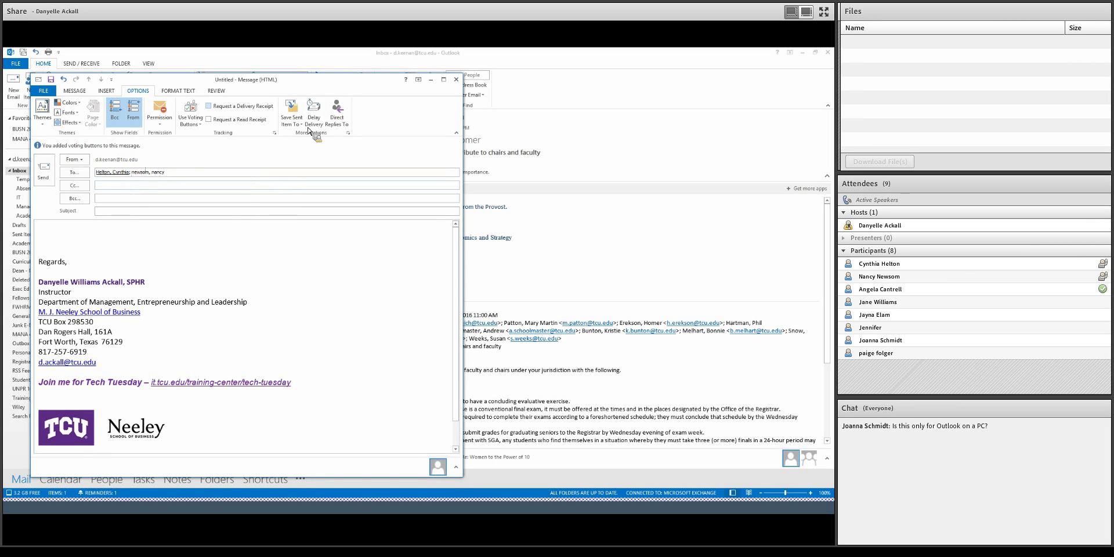
{"action": "left_click", "coordinate": [174, 177]}
{"action": "left_click_drag", "start_coordinate": [173, 177], "coordinate": [135, 177]}
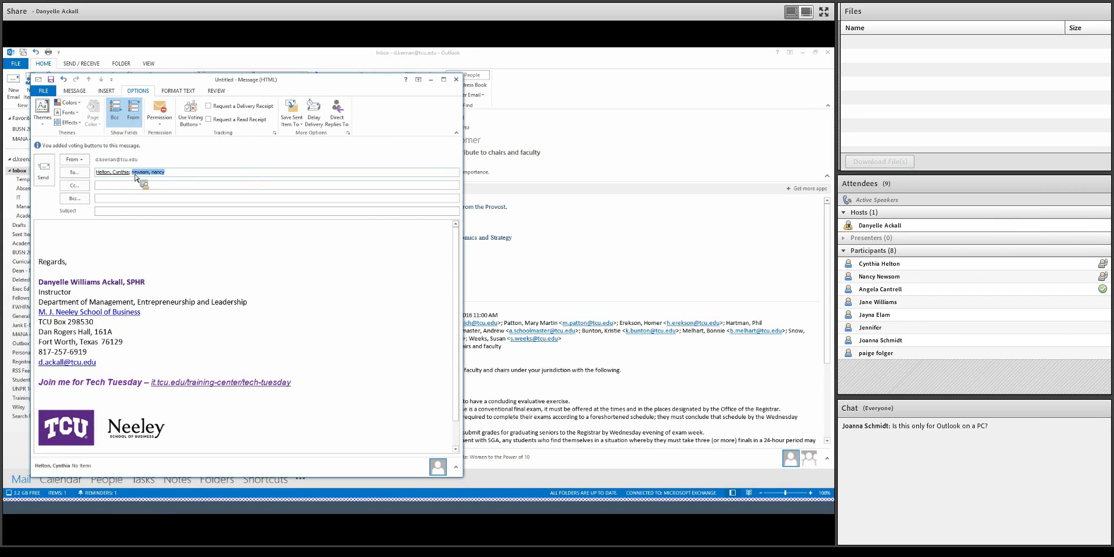
{"action": "key", "text": "BackSpace"}
{"action": "type", "text": "newsom"}
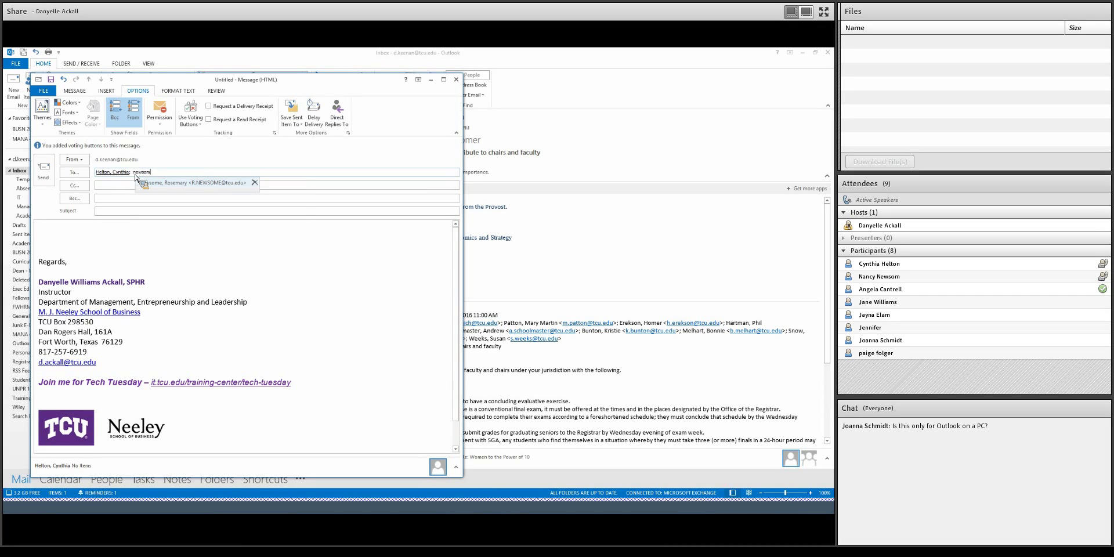
{"action": "key", "text": "BackSpace"}
{"action": "key", "text": "BackSpace"}
{"action": "key", "text": "BackSpace"}
{"action": "key", "text": "BackSpace"}
{"action": "key", "text": "BackSpace"}
{"action": "key", "text": "BackSpace"}
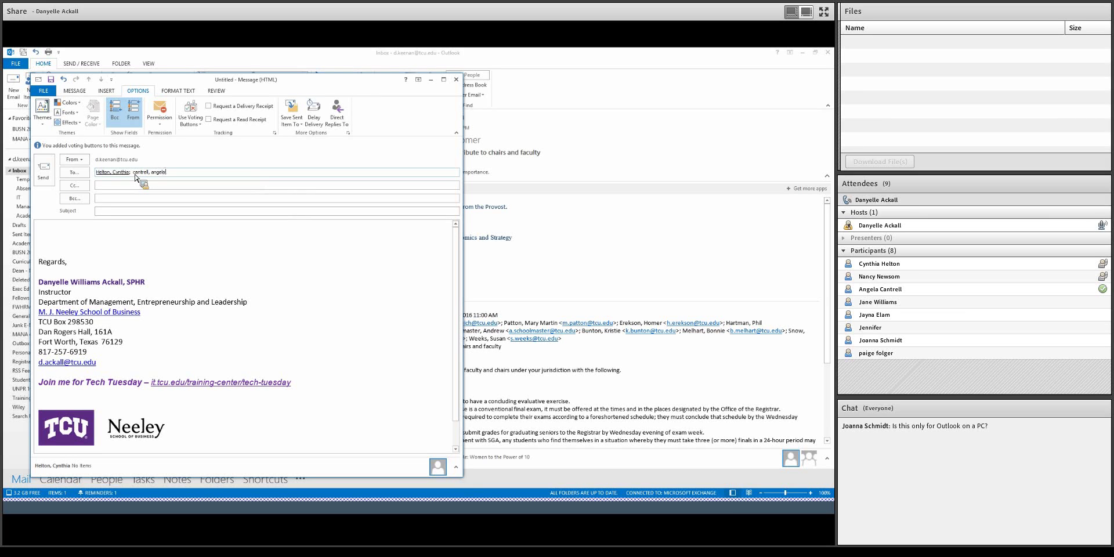
- Enter the subject 'Please select a box lunch' and add the last recipient from autocomplete
{"action": "left_click", "coordinate": [107, 213]}
{"action": "type", "text": "Please select a box lunch"}
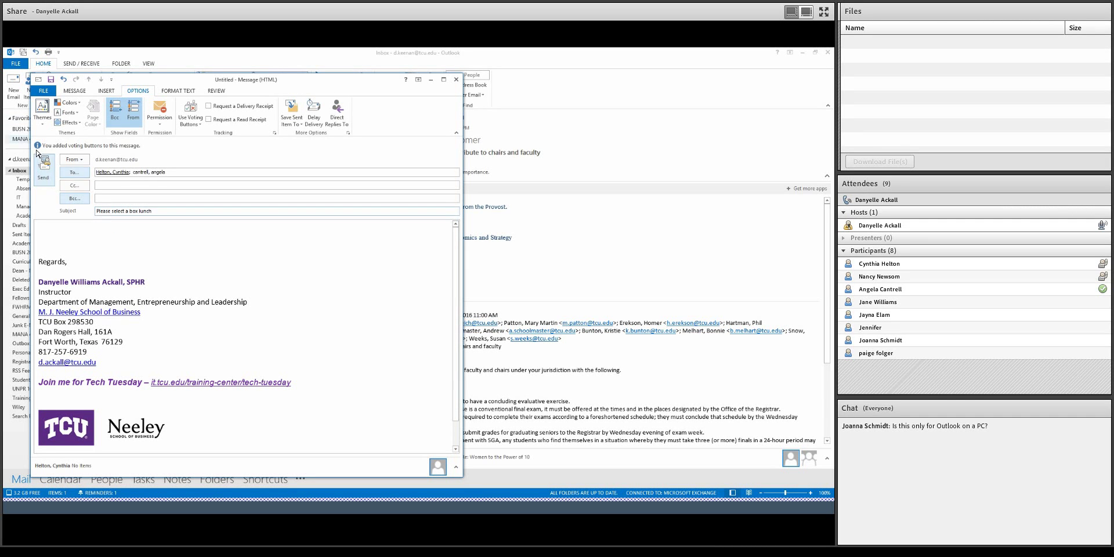
{"action": "left_click", "coordinate": [236, 173]}
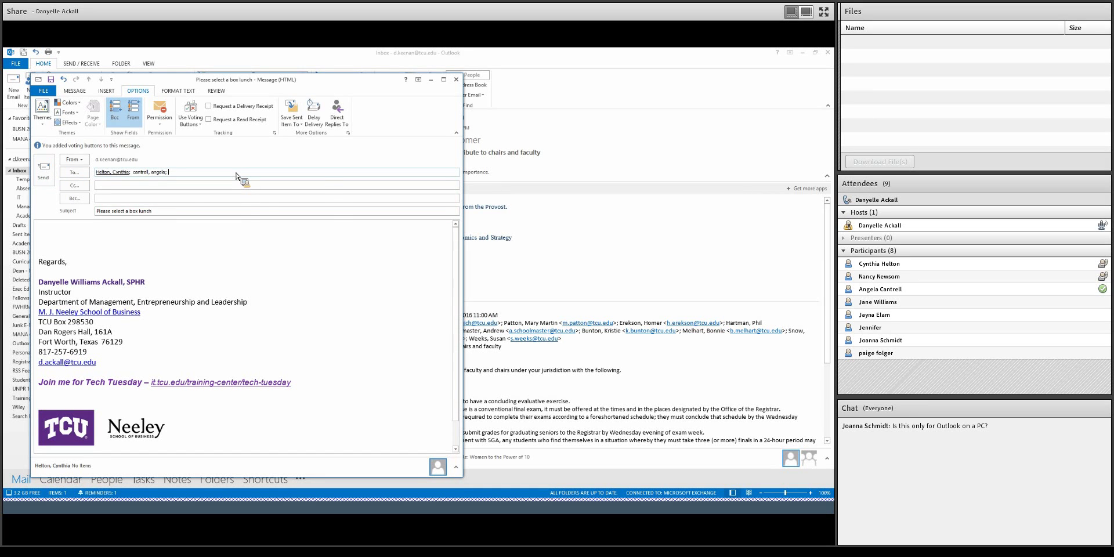
{"action": "type", "text": "dan"}
{"action": "key", "text": "Return"}
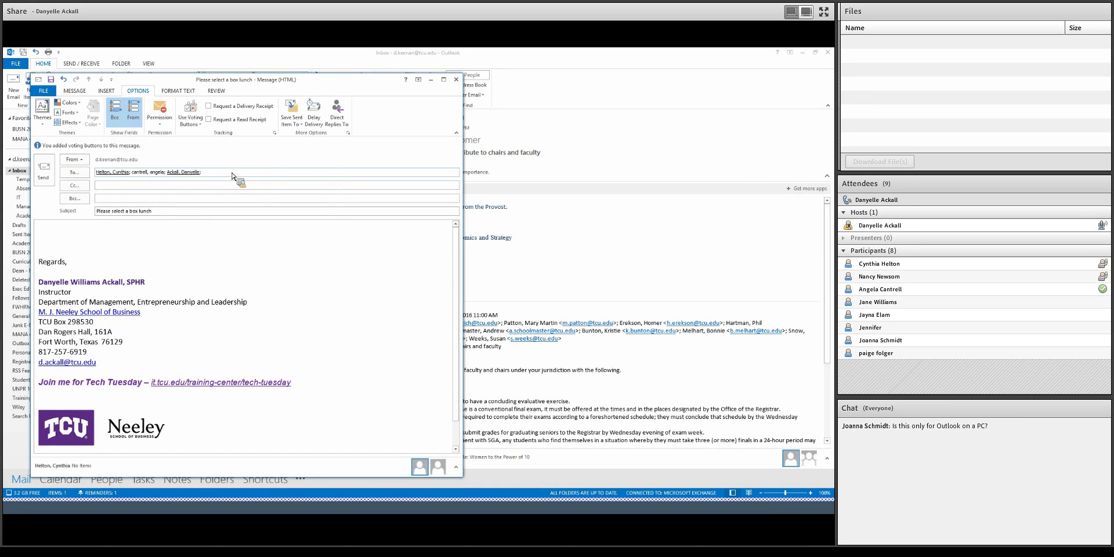
- Send the box-lunch voting email and wait for it to arrive in the Inbox
{"action": "left_click", "coordinate": [43, 170]}
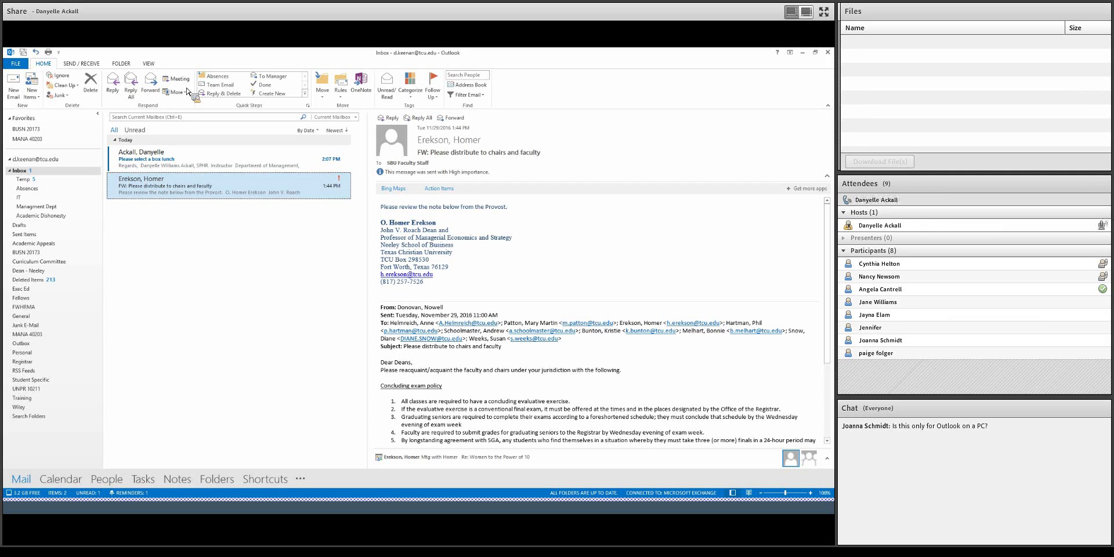
{"action": "left_click_drag", "start_coordinate": [186, 92], "coordinate": [182, 166]}
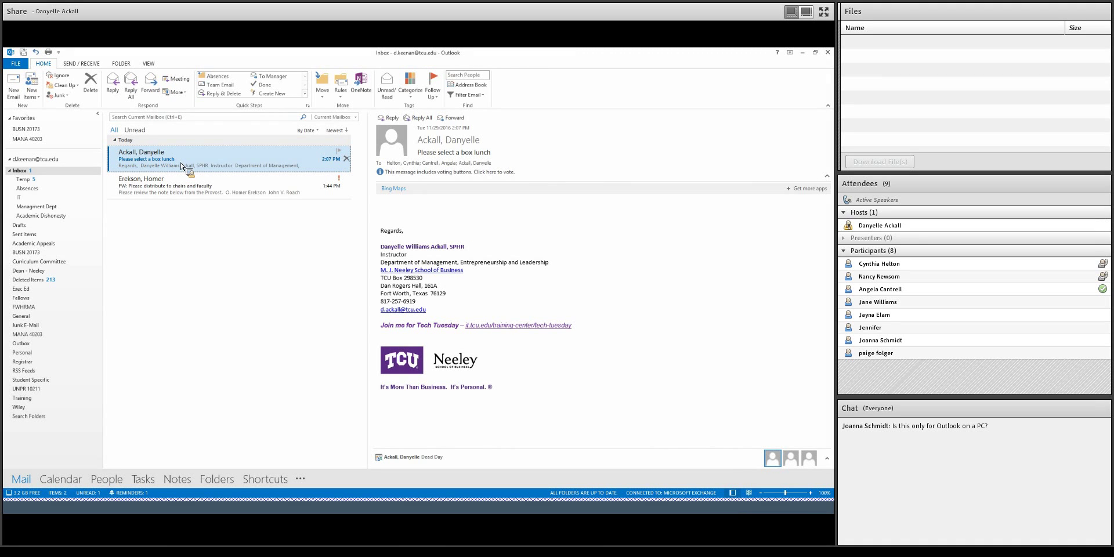
- Open the received box-lunch email and vote Ham, sending the response immediately
{"action": "double_click", "coordinate": [181, 166]}
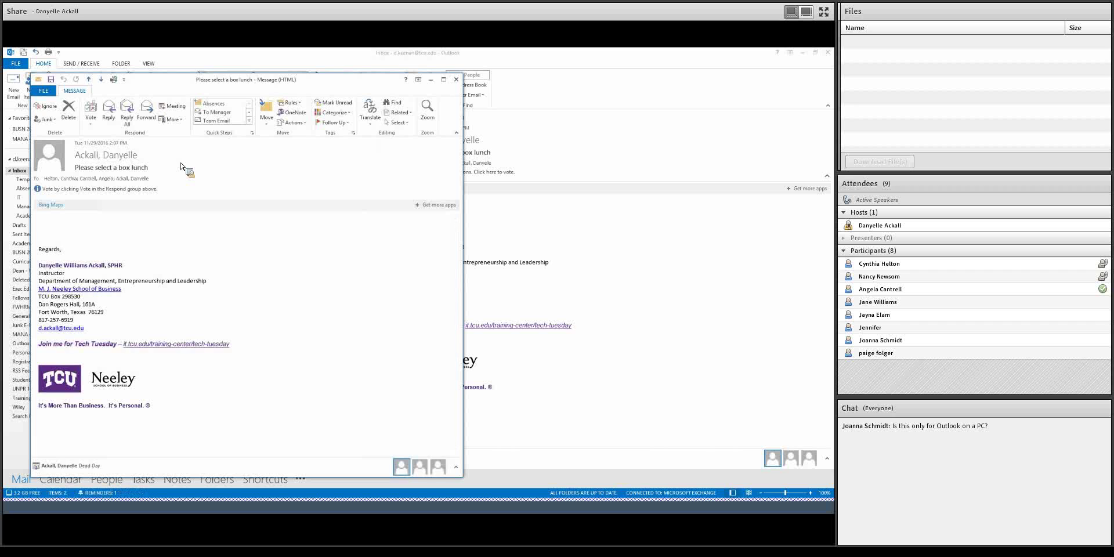
{"action": "left_click", "coordinate": [90, 119]}
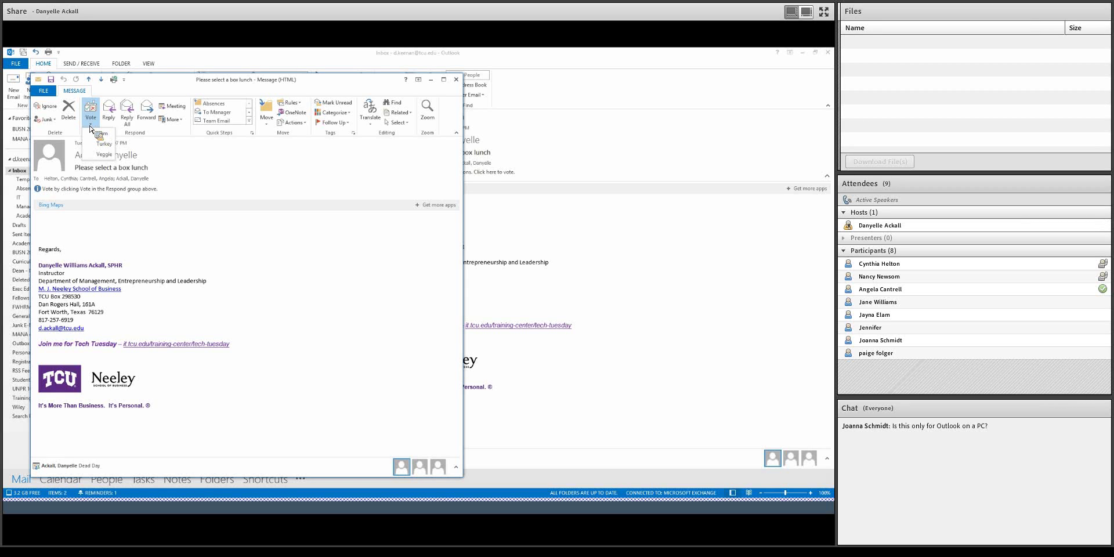
{"action": "left_click", "coordinate": [105, 137]}
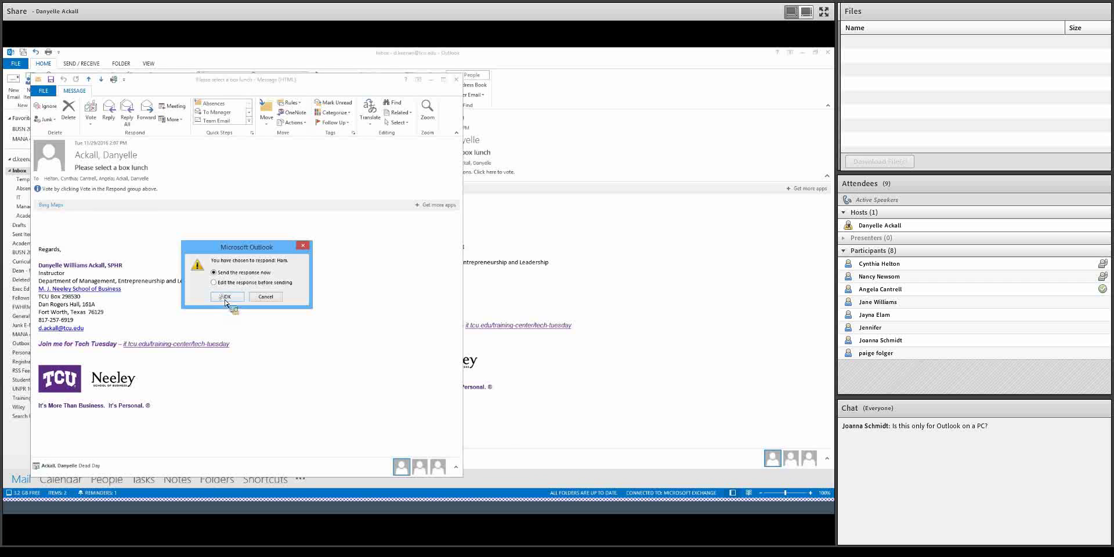
{"action": "left_click", "coordinate": [227, 298]}
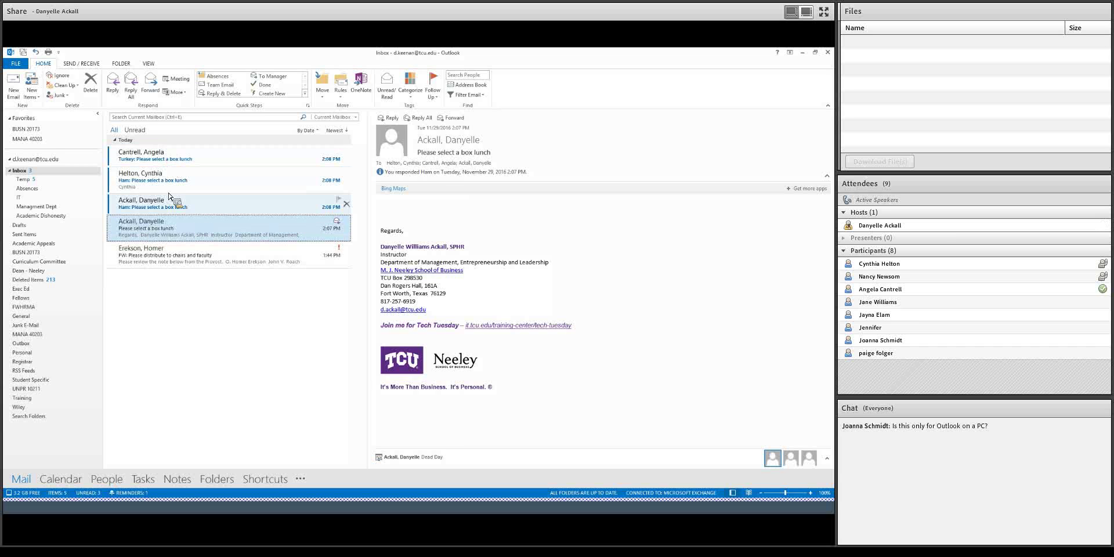
- In Sent Items, open the sent box-lunch email and view its tracking tally: Ham 2, Turkey 1, Veggie 0
{"action": "left_click_drag", "start_coordinate": [167, 208], "coordinate": [38, 237]}
{"action": "left_click", "coordinate": [38, 238]}
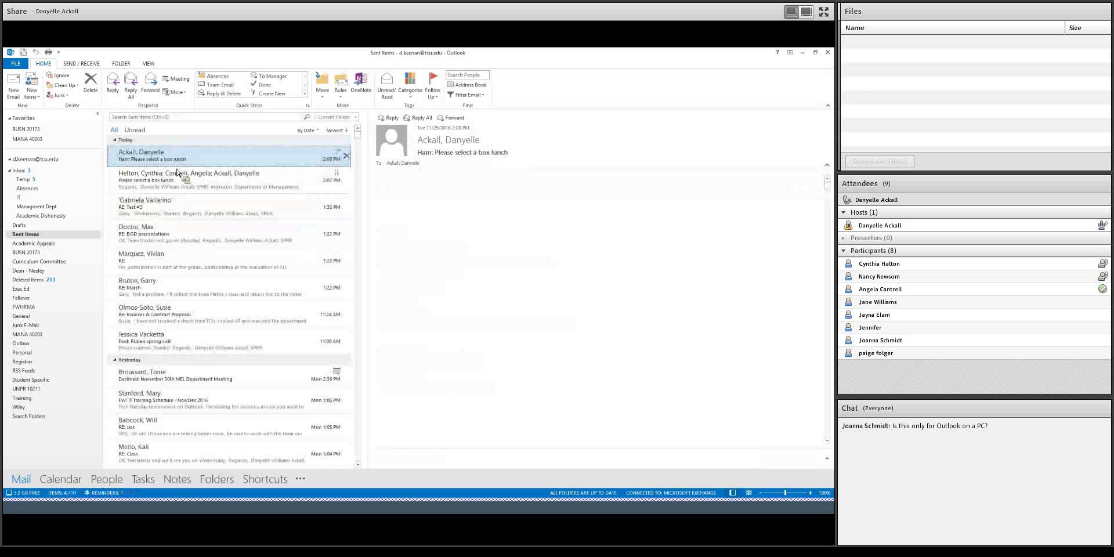
{"action": "double_click", "coordinate": [184, 167]}
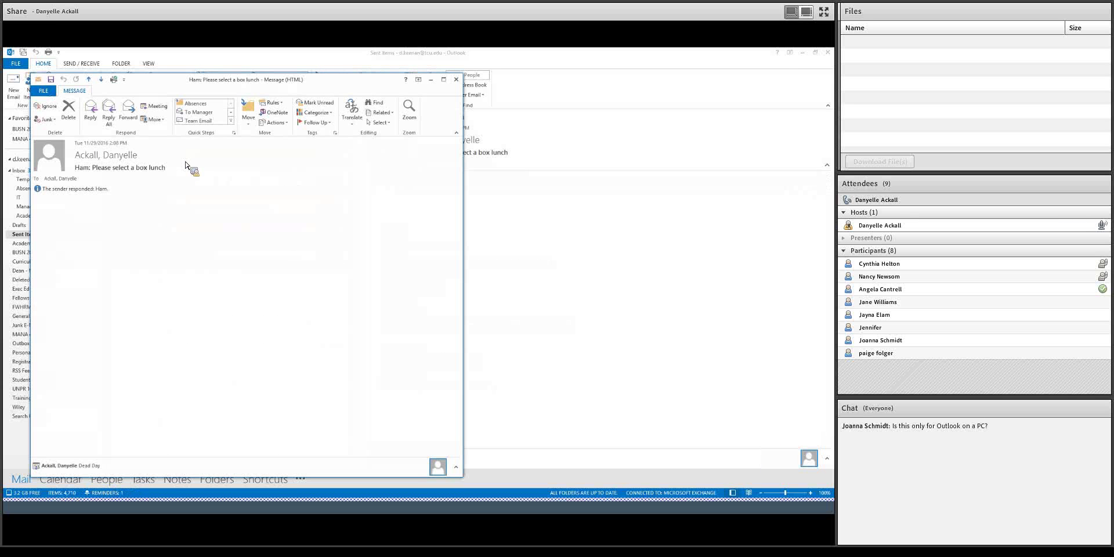
{"action": "left_click", "coordinate": [456, 80]}
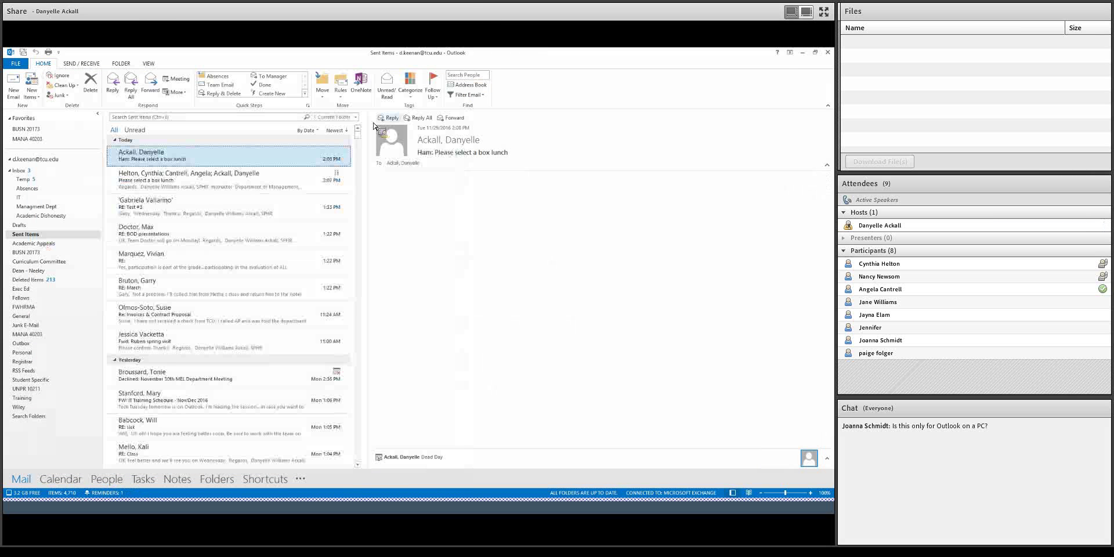
{"action": "double_click", "coordinate": [258, 180]}
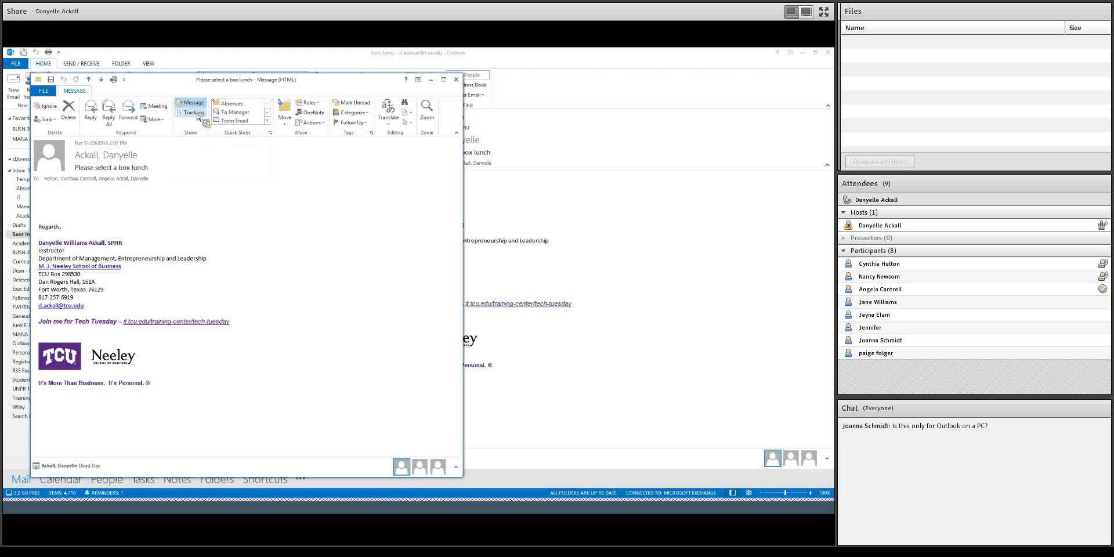
{"action": "left_click", "coordinate": [198, 119]}
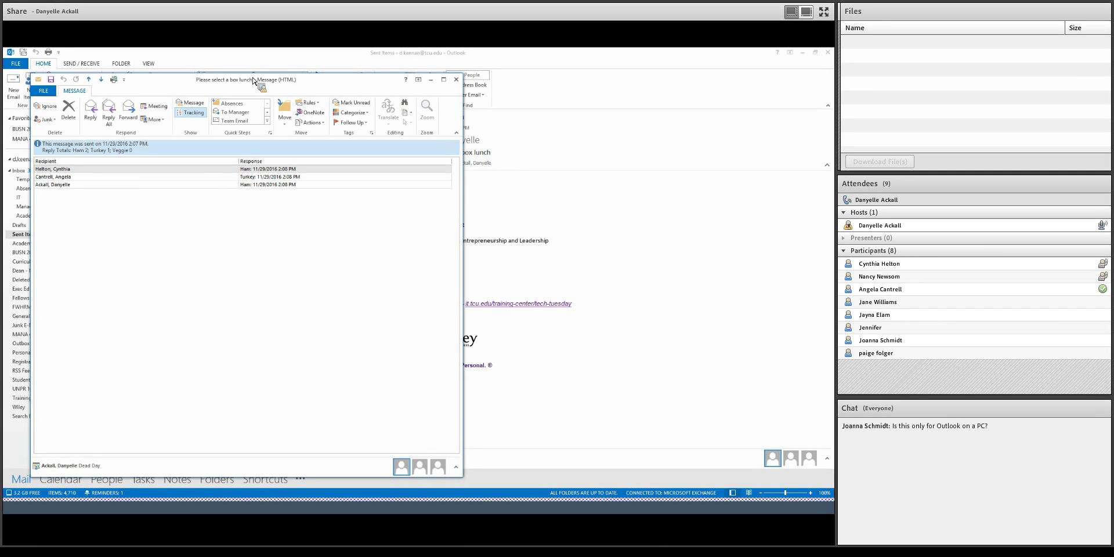
- Close the sent email, reopen the Inbox box-lunch email and review its Ham, Turkey, Veggie choices
{"action": "left_click", "coordinate": [456, 80]}
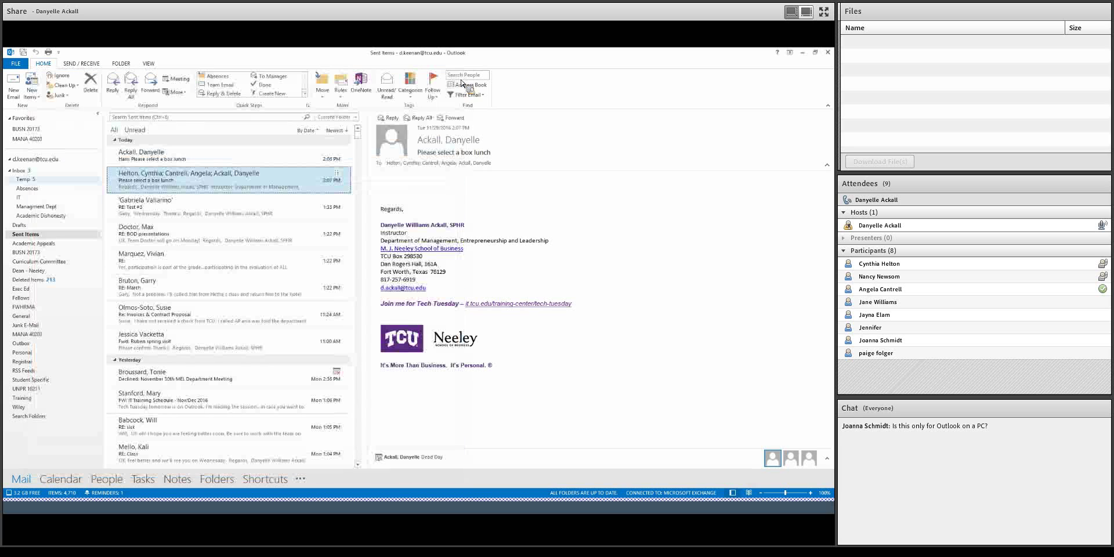
{"action": "left_click_drag", "start_coordinate": [19, 170], "coordinate": [125, 167]}
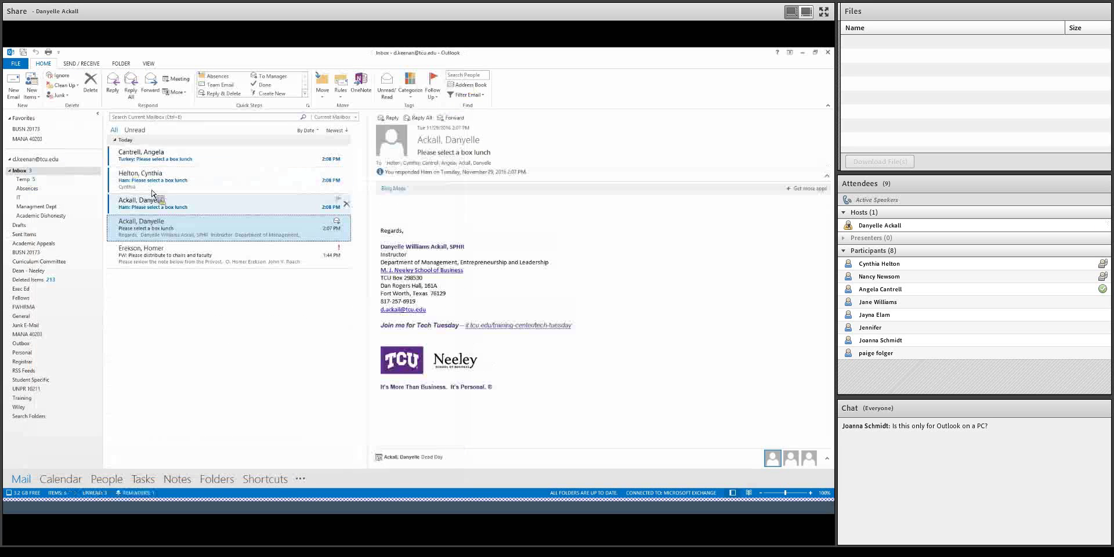
{"action": "double_click", "coordinate": [170, 234]}
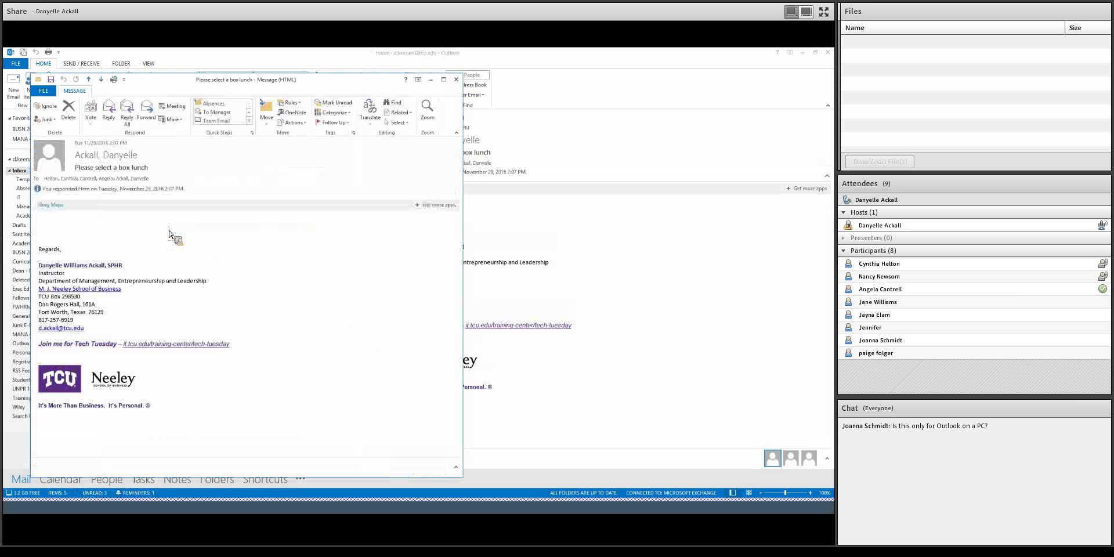
{"action": "left_click", "coordinate": [91, 121]}
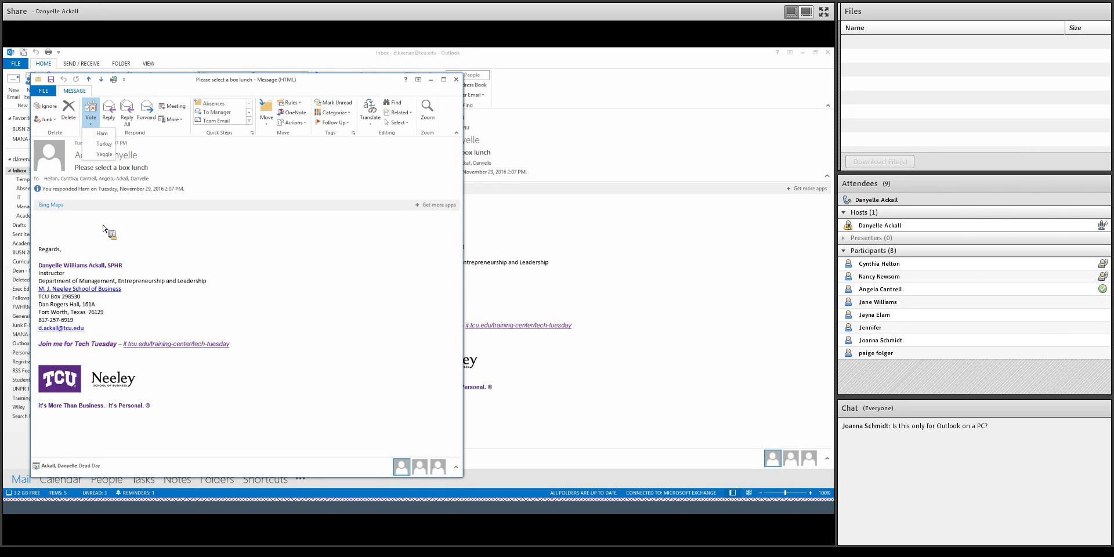
{"action": "left_click", "coordinate": [458, 81]}
- Close the box-lunch email, create a new blank message and show its Options
{"action": "left_click", "coordinate": [457, 81]}
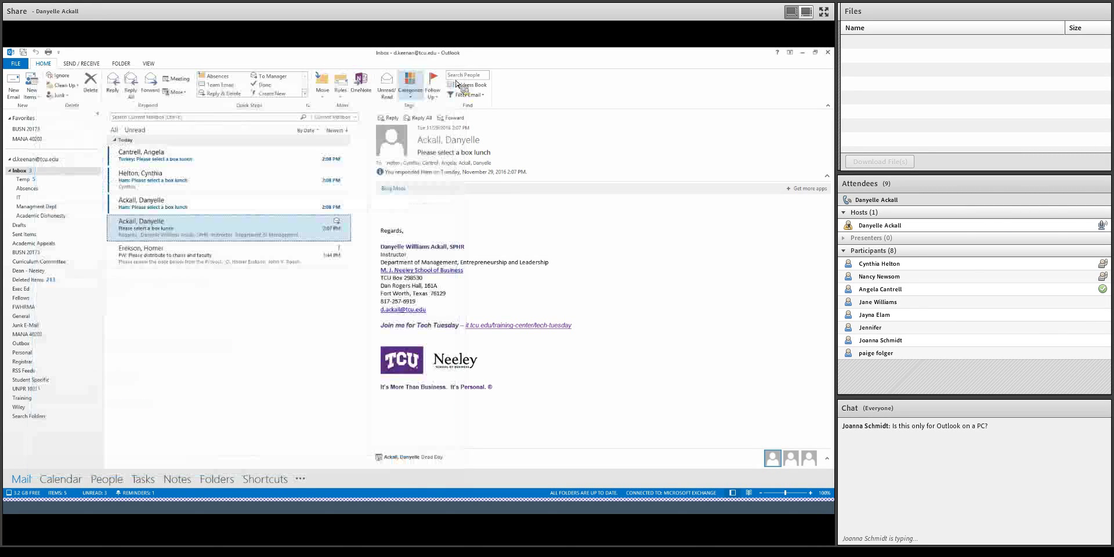
{"action": "left_click", "coordinate": [15, 87]}
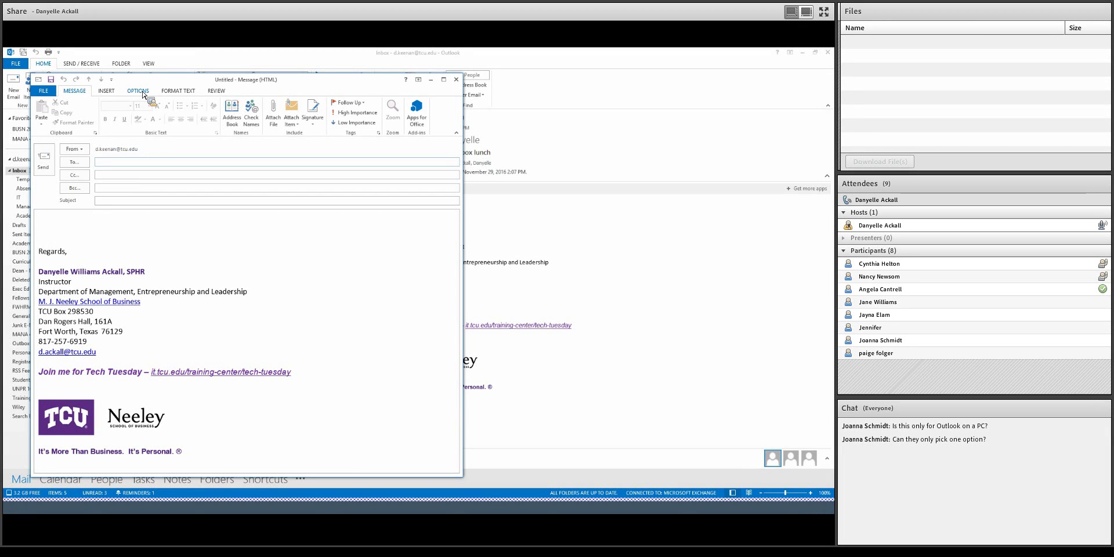
{"action": "left_click", "coordinate": [143, 92]}
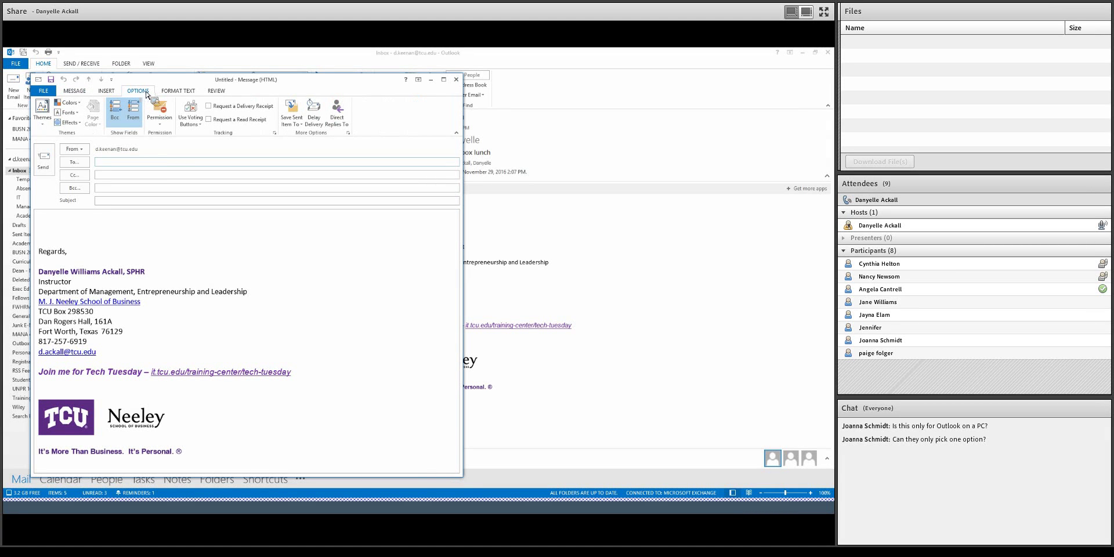
- Look over the voting button choices, then request a delivery receipt for the new email
{"action": "left_click", "coordinate": [201, 125]}
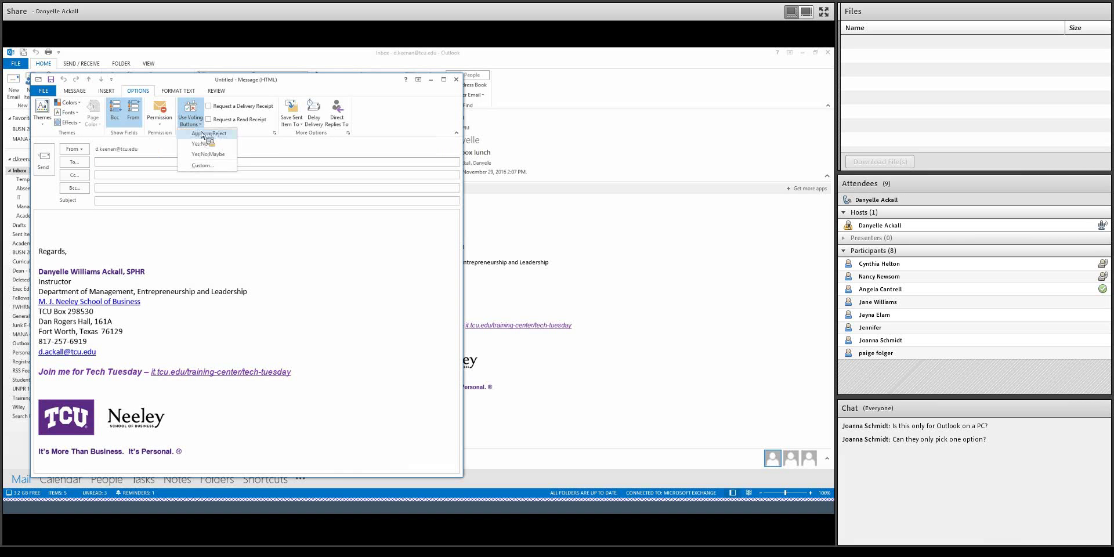
{"action": "left_click", "coordinate": [254, 106]}
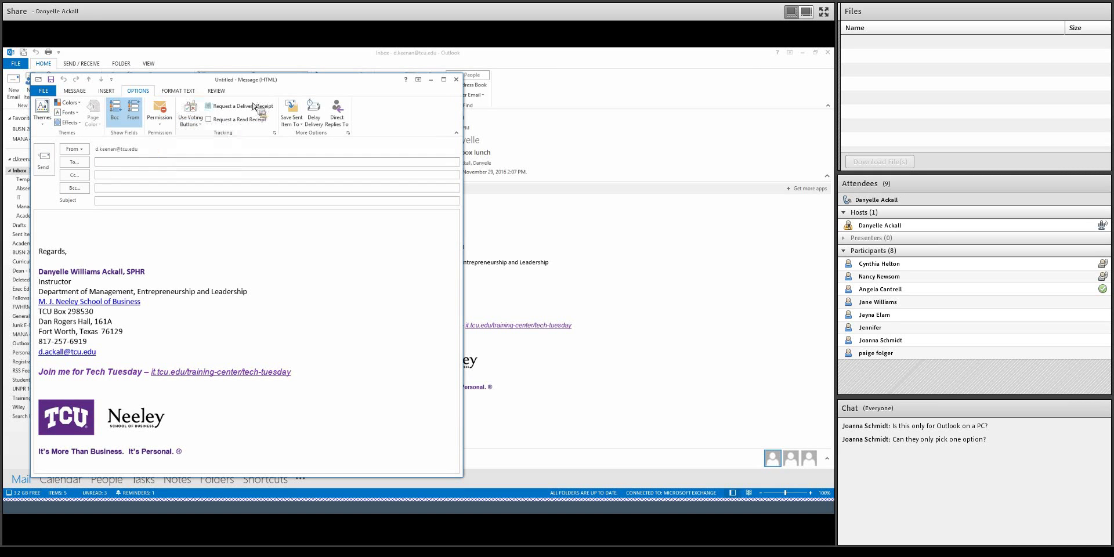
- Turn the delivery receipt request back off
{"action": "left_click", "coordinate": [209, 107]}
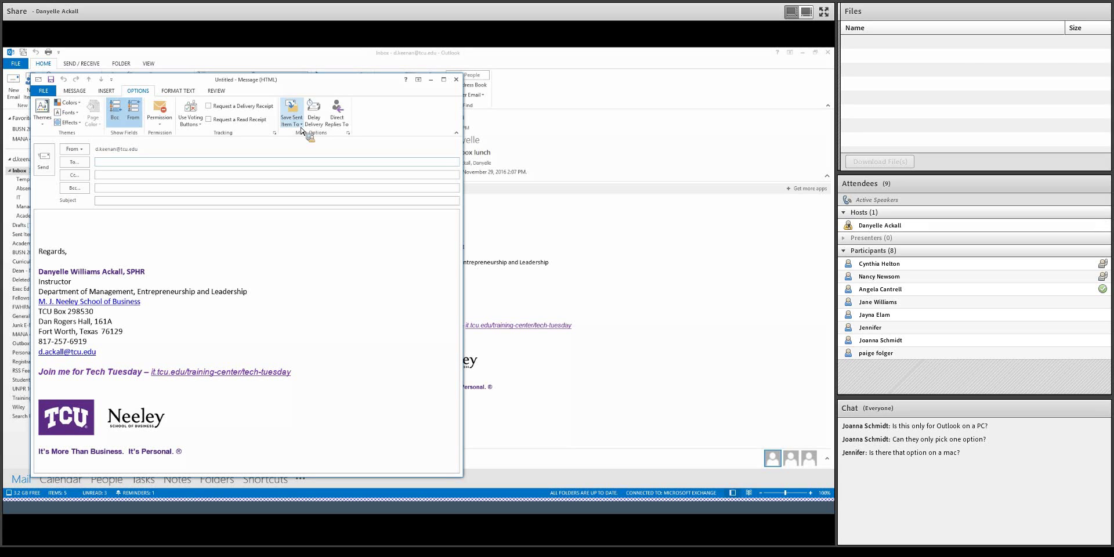
- Check the Save Sent Item To folder choices and close them without changing anything
{"action": "left_click", "coordinate": [301, 128]}
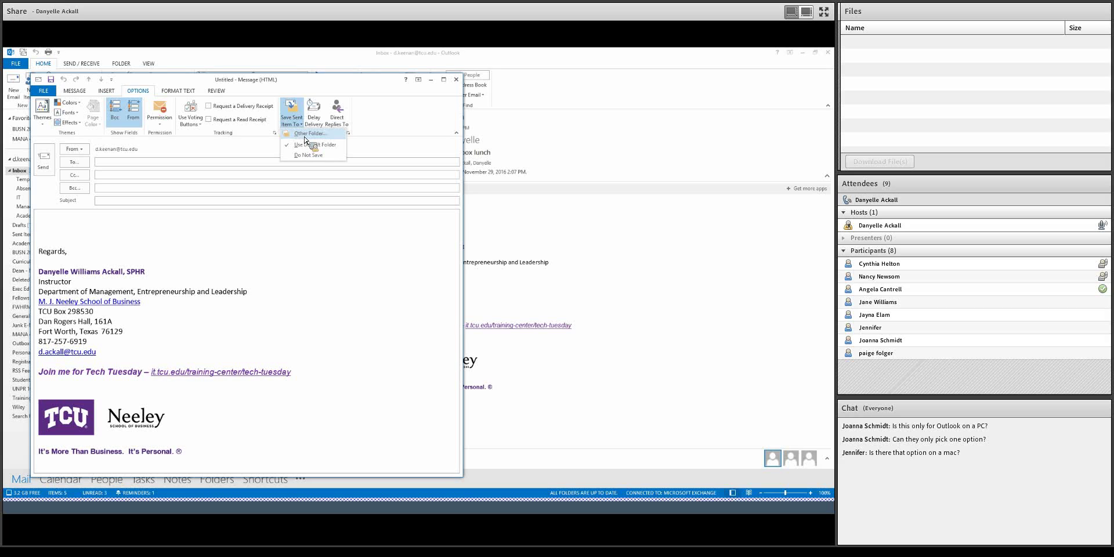
{"action": "left_click", "coordinate": [319, 123]}
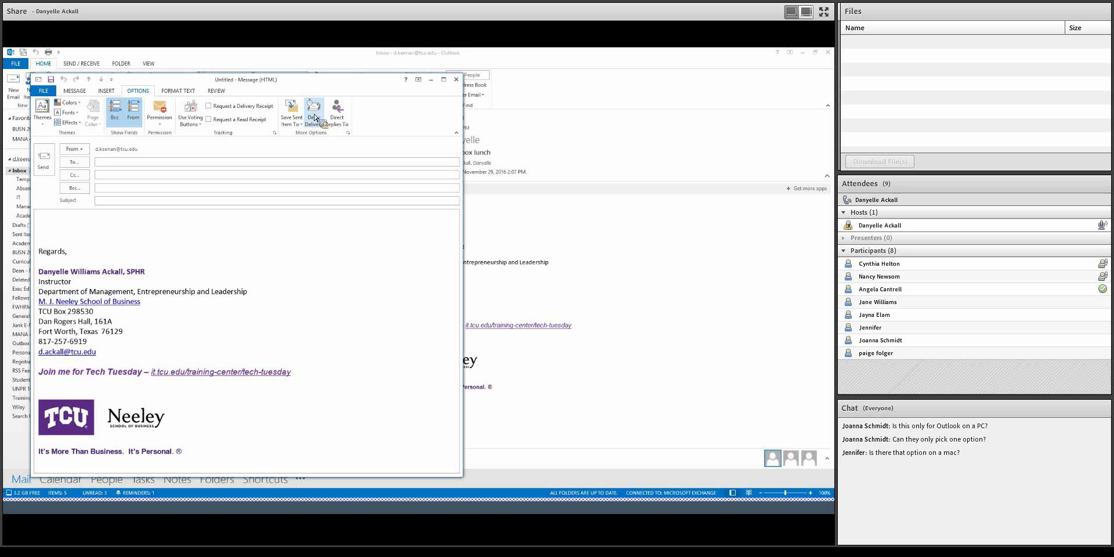
- Delay delivery with Do not deliver before set to 11/29/2016 at 2:45 PM
{"action": "left_click", "coordinate": [315, 118]}
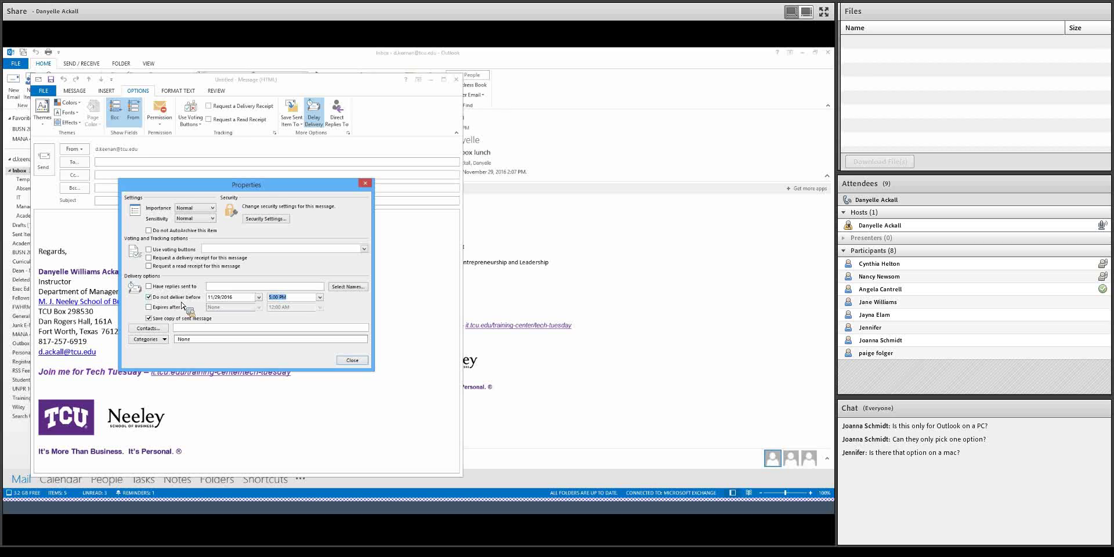
{"action": "left_click", "coordinate": [244, 308]}
{"action": "left_click", "coordinate": [320, 297]}
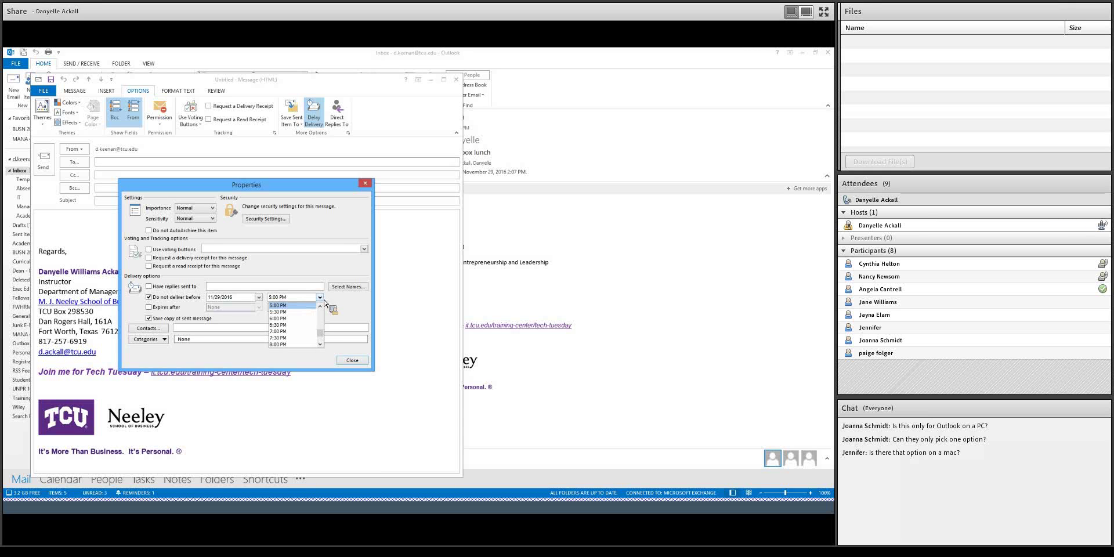
{"action": "scroll", "coordinate": [320, 313], "scroll_direction": "up", "scroll_amount": 2}
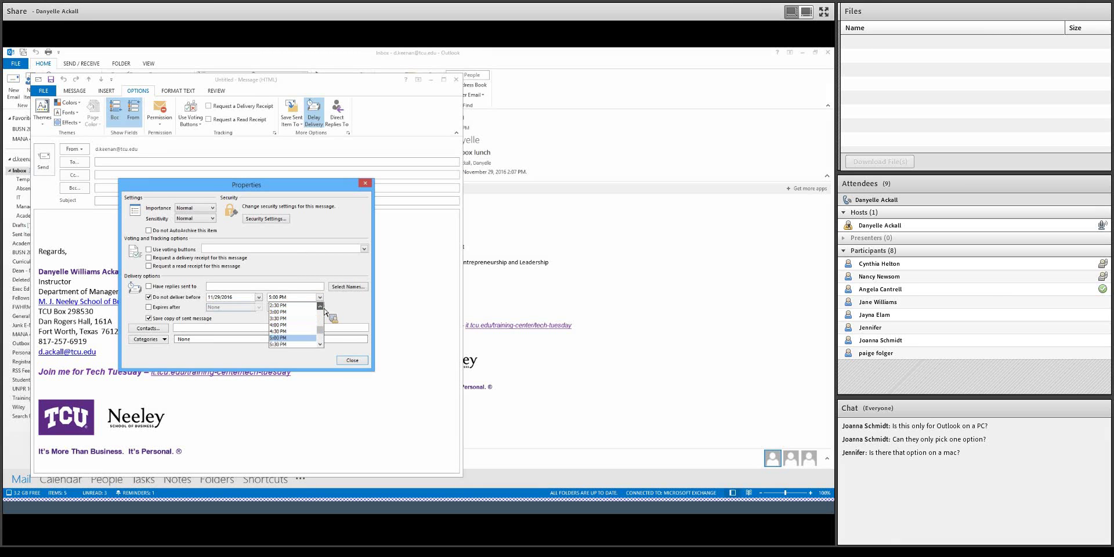
{"action": "left_click", "coordinate": [288, 305]}
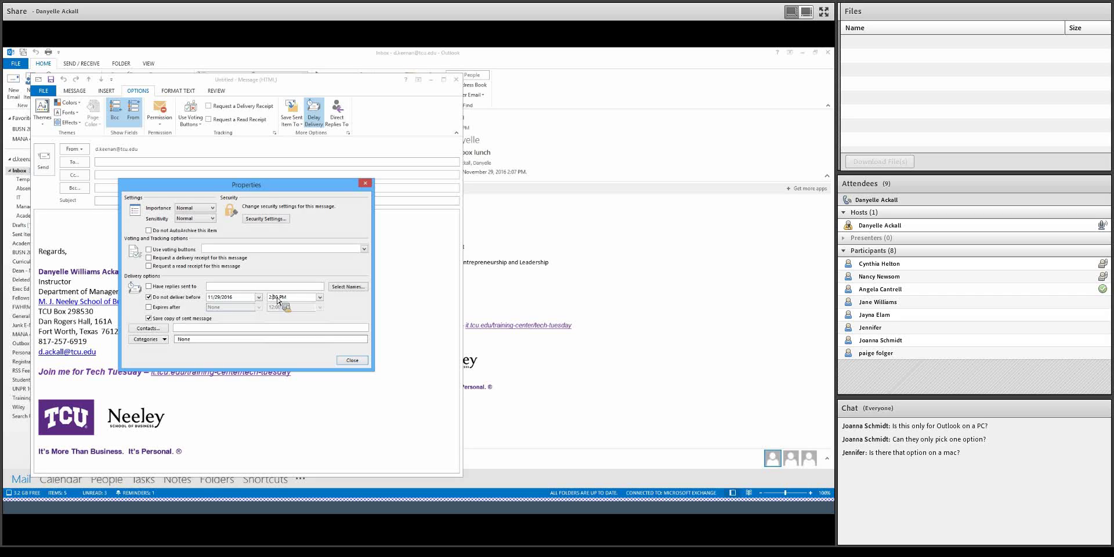
{"action": "left_click", "coordinate": [277, 300]}
{"action": "key", "text": "BackSpace"}
{"action": "type", "text": "45"}
{"action": "key", "text": "Delete"}
- Change the Do not deliver before date to November 30, 2016
{"action": "left_click", "coordinate": [258, 297]}
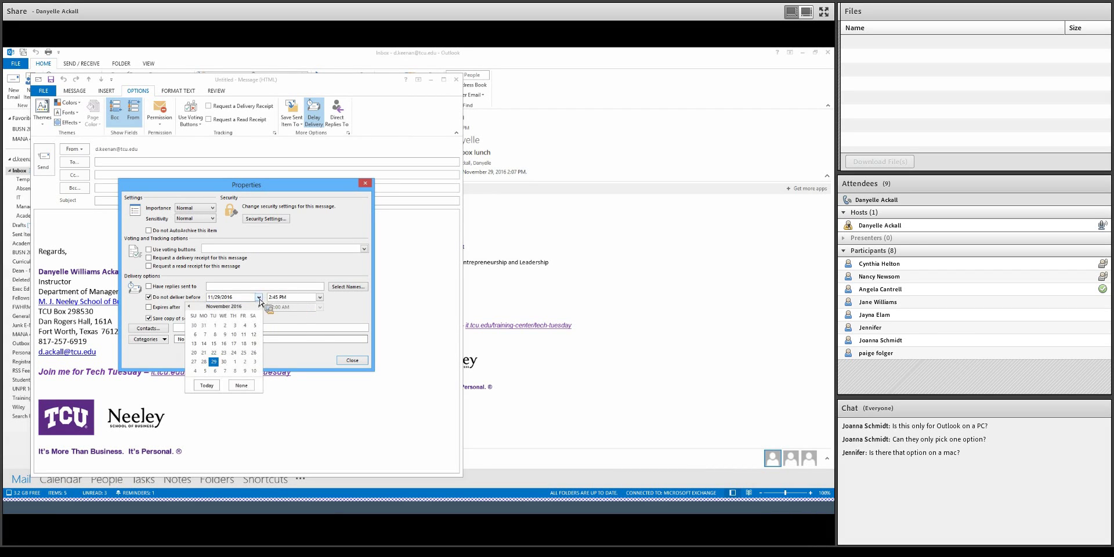
{"action": "left_click", "coordinate": [225, 362]}
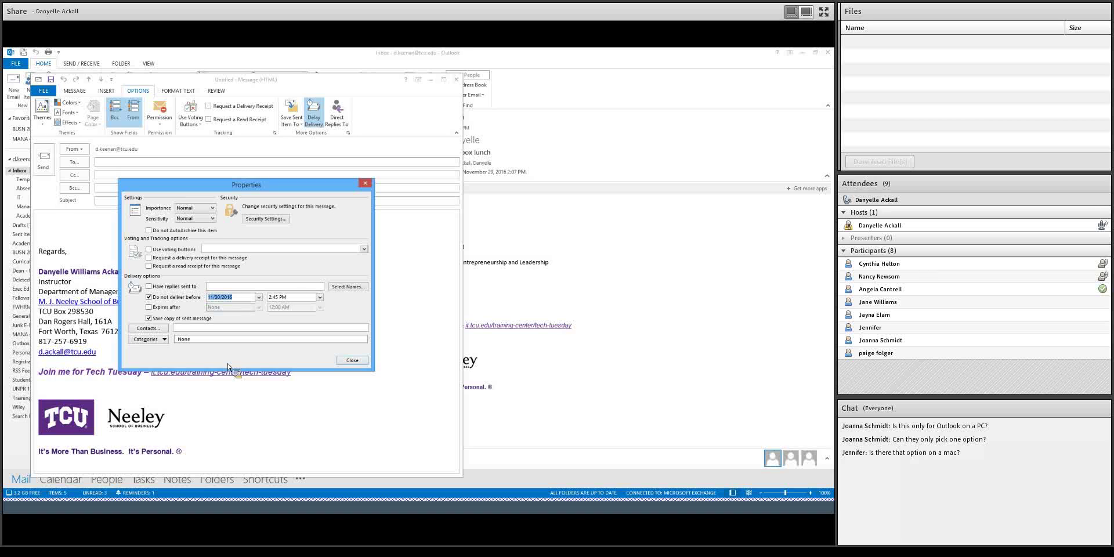
- Keep the delay, then turn on Have replies sent to, currently set to the sender
{"action": "left_click", "coordinate": [352, 361]}
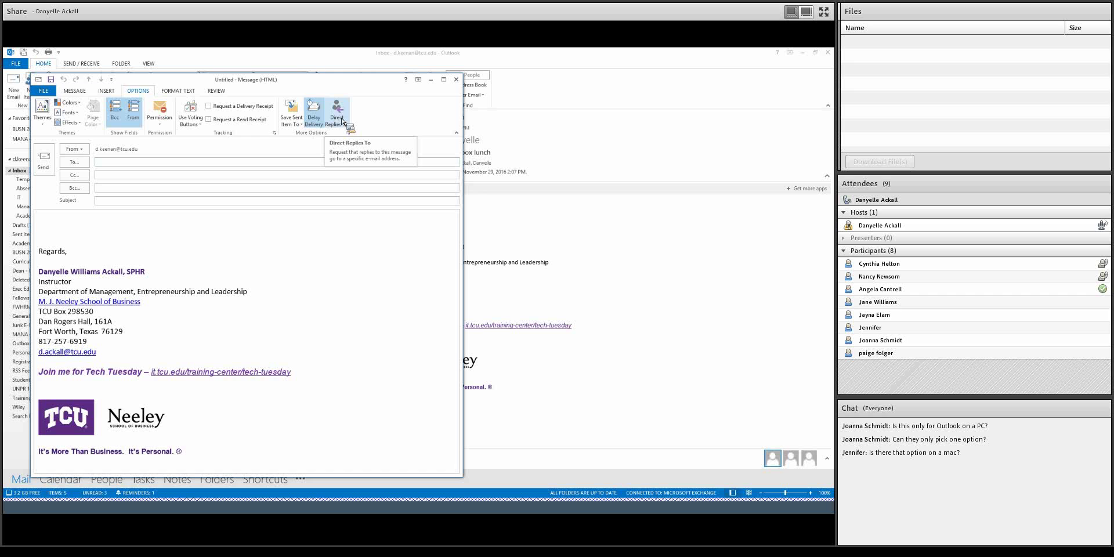
{"action": "left_click", "coordinate": [337, 113]}
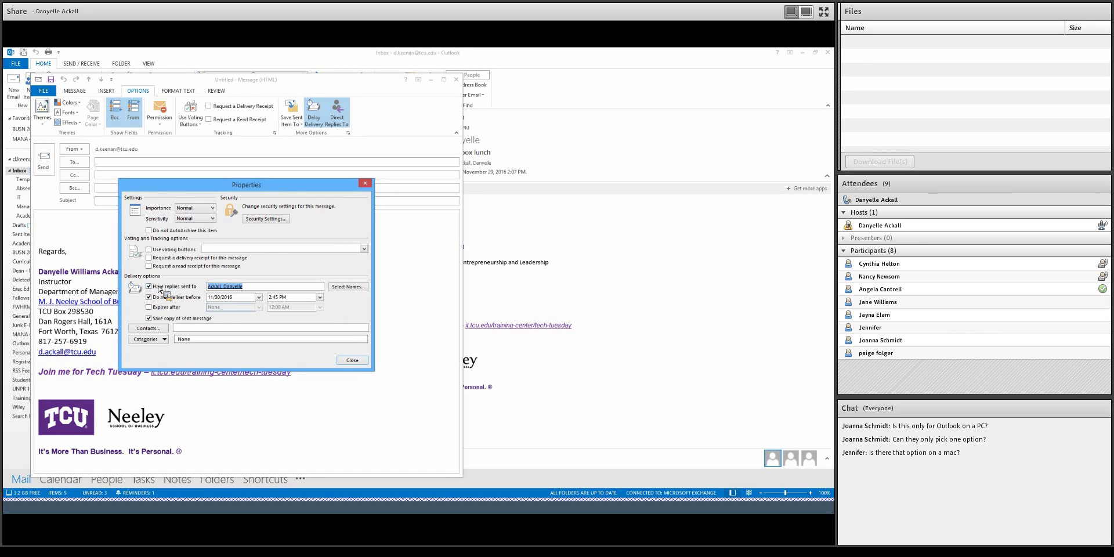
- Add a colleague to the reply addresses and switch off delayed delivery
{"action": "left_click", "coordinate": [256, 289]}
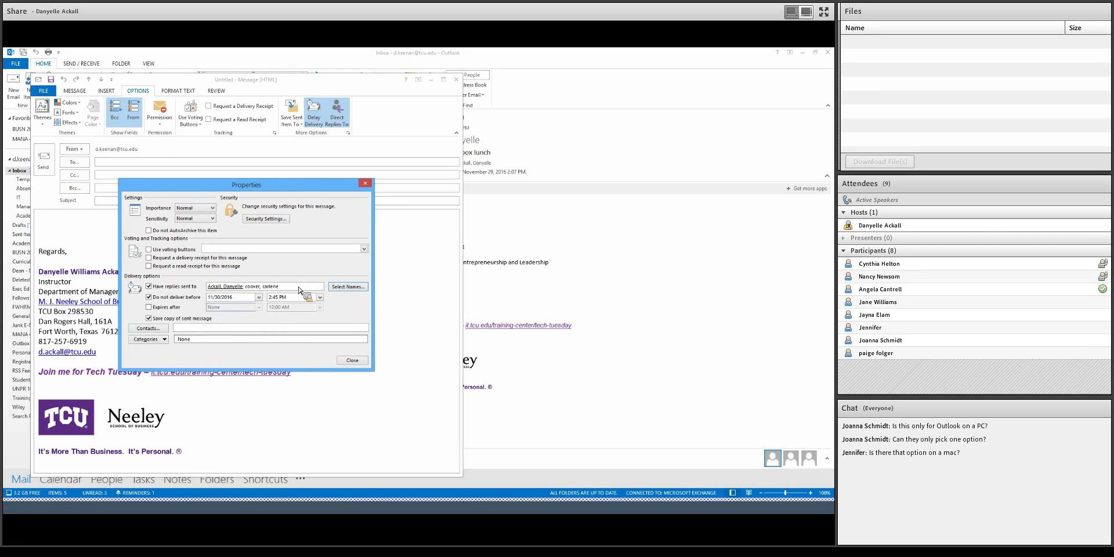
{"action": "left_click", "coordinate": [170, 297]}
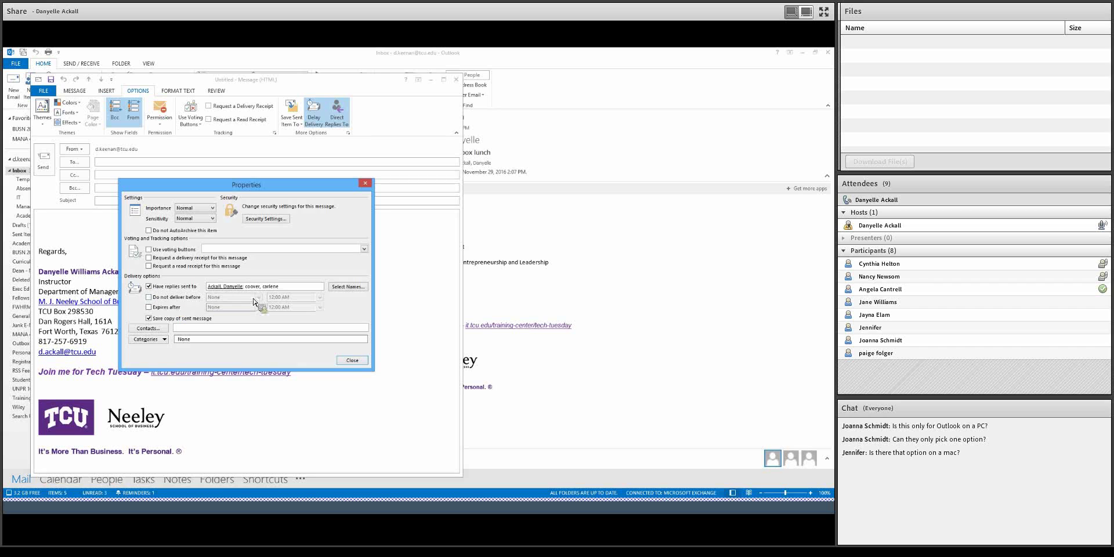
{"action": "left_click", "coordinate": [354, 363]}
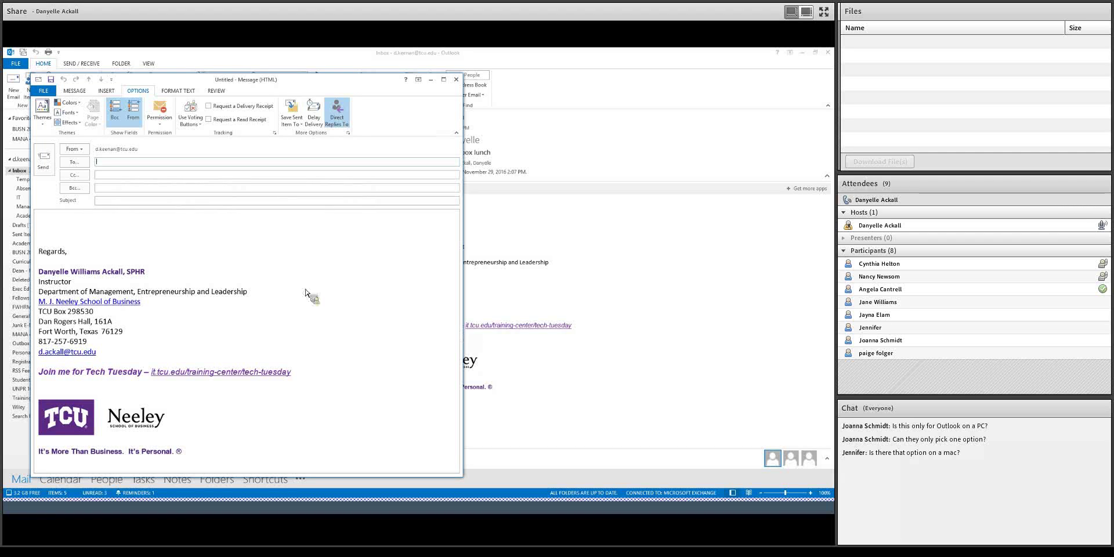
- Remove the sender from the reply addresses, leaving only the colleague
{"action": "left_click", "coordinate": [337, 113]}
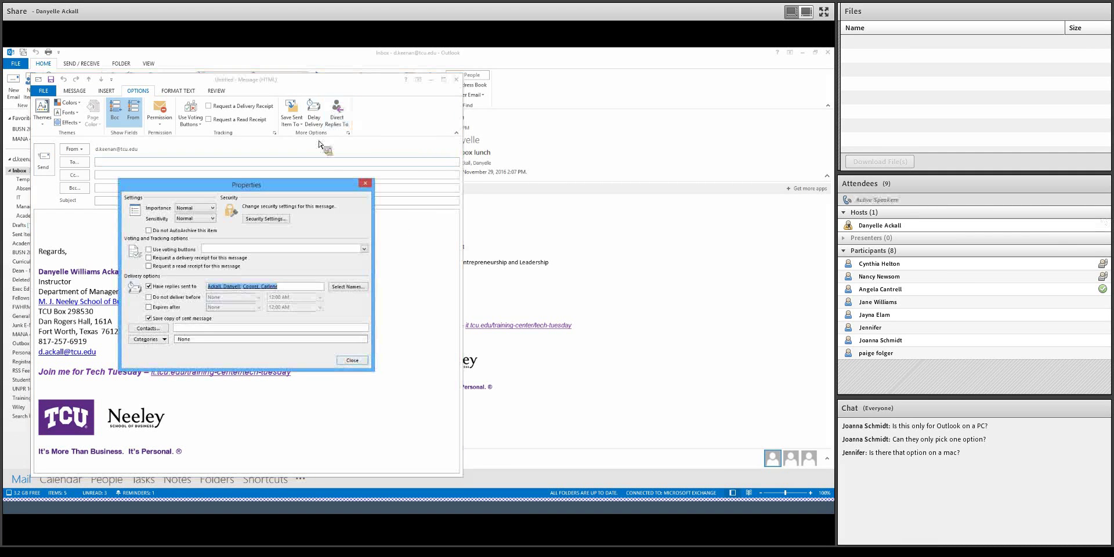
{"action": "mouse_move", "coordinate": [244, 291]}
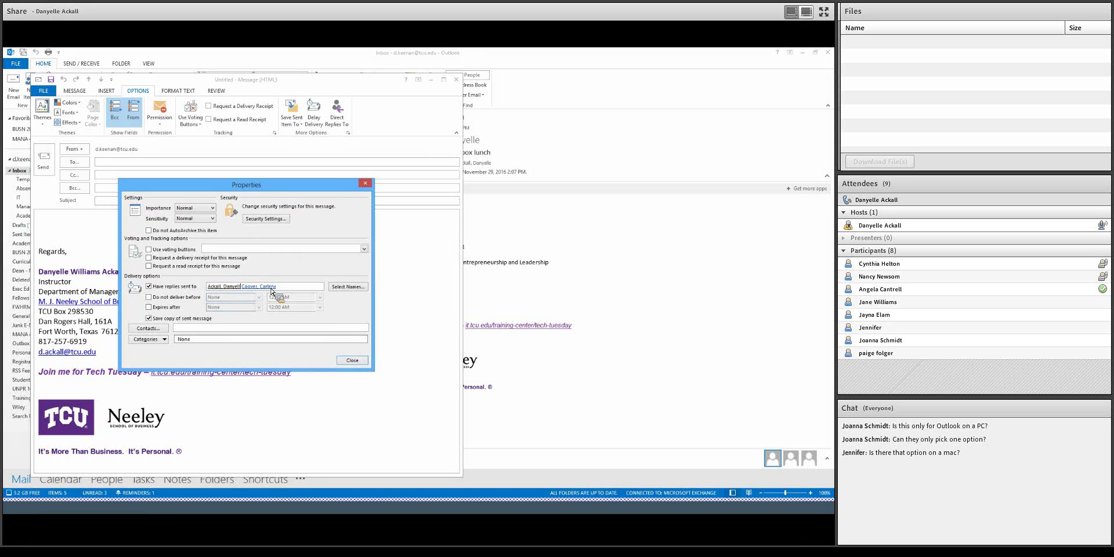
{"action": "key", "text": "BackSpace"}
{"action": "key", "text": "BackSpace"}
- Turn off reply redirection and make the message expire at 2:00 PM on 11/29/2016
{"action": "left_click", "coordinate": [148, 286]}
{"action": "left_click", "coordinate": [148, 307]}
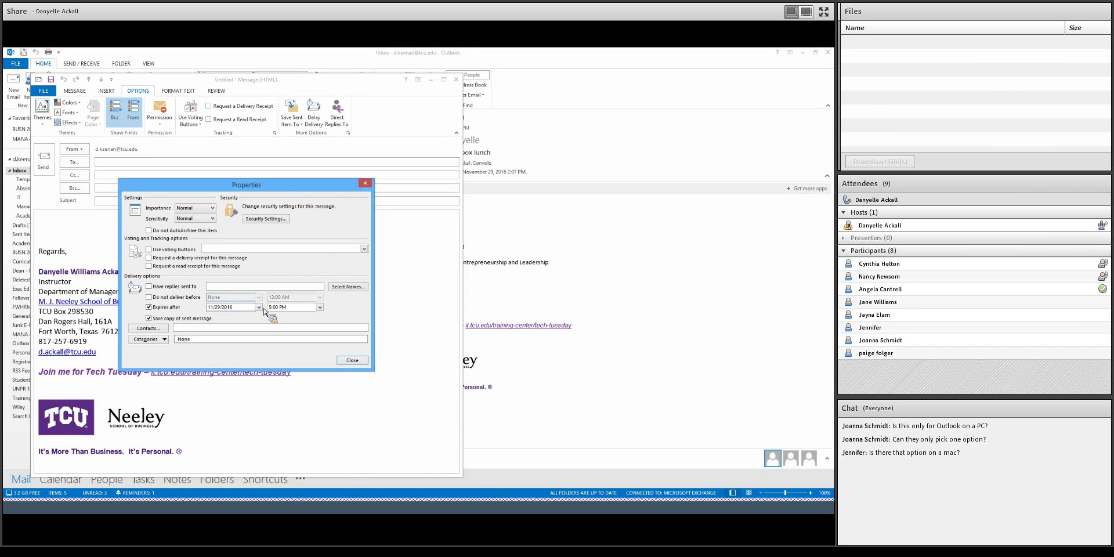
{"action": "left_click", "coordinate": [319, 308]}
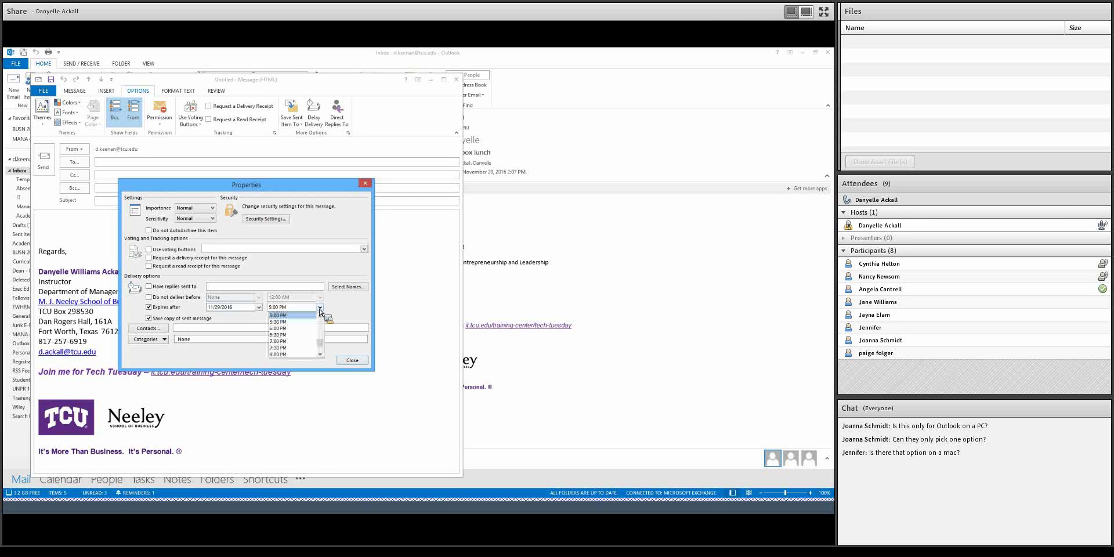
{"action": "left_click", "coordinate": [322, 327]}
{"action": "left_click", "coordinate": [279, 321]}
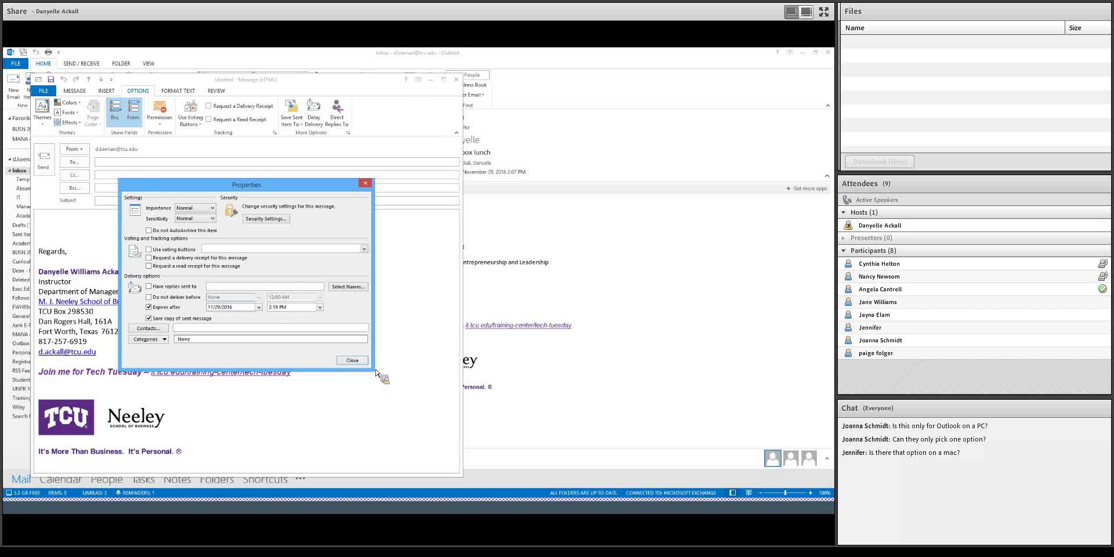
- Address the message to your own account, give it the subject 'Test', and send it
{"action": "left_click", "coordinate": [353, 360]}
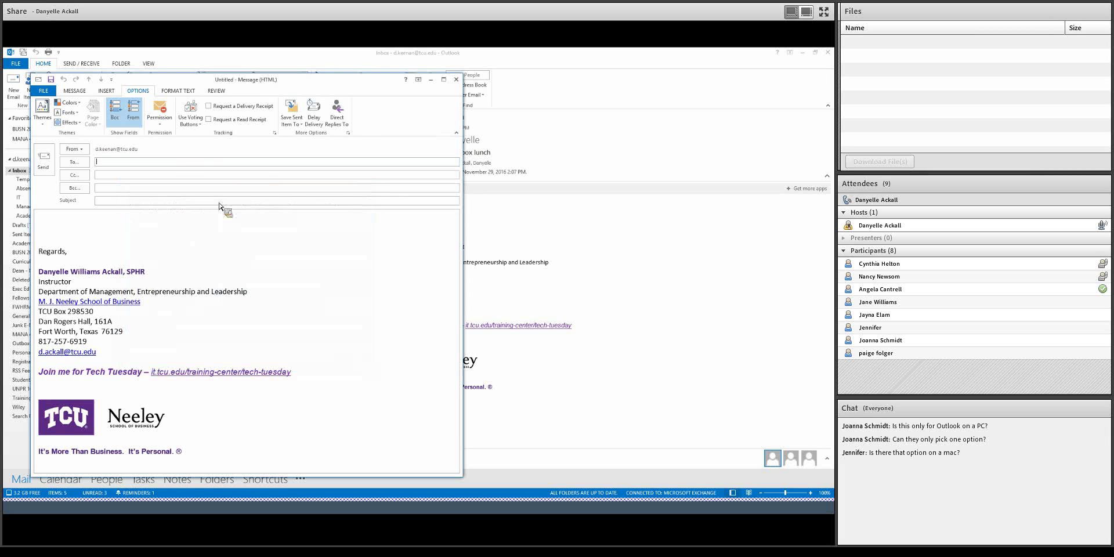
{"action": "type", "text": "ackall"}
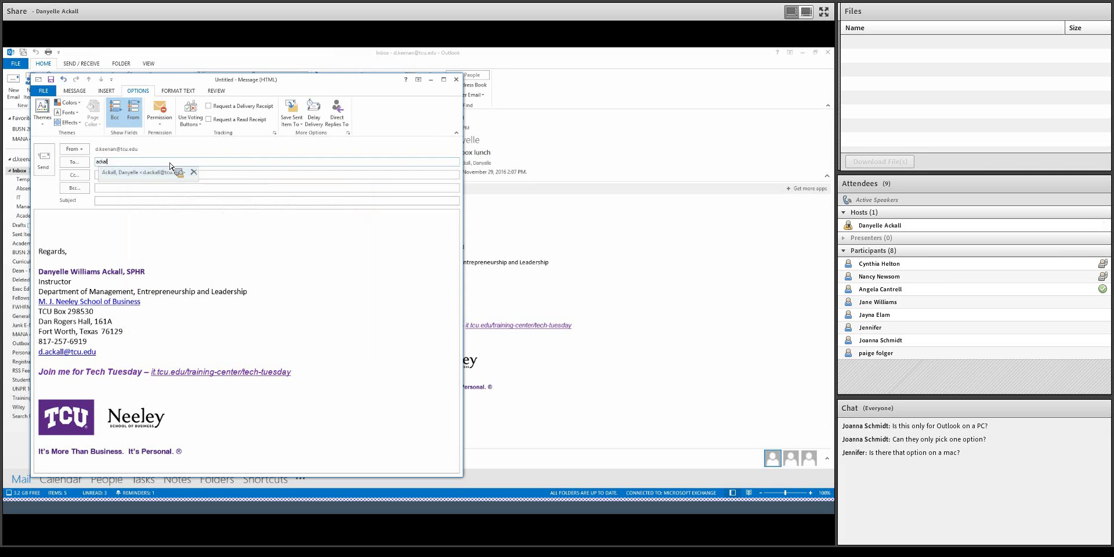
{"action": "key", "text": "Tab"}
{"action": "key", "text": "Tab"}
{"action": "key", "text": "Tab"}
{"action": "type", "text": "Test"}
{"action": "key", "text": "Tab"}
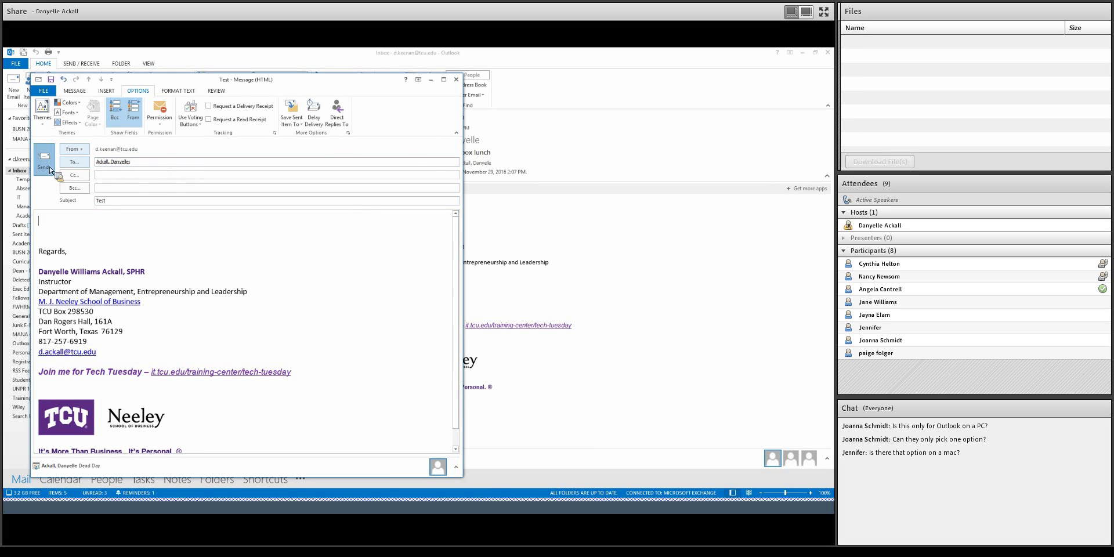
{"action": "left_click", "coordinate": [50, 170]}
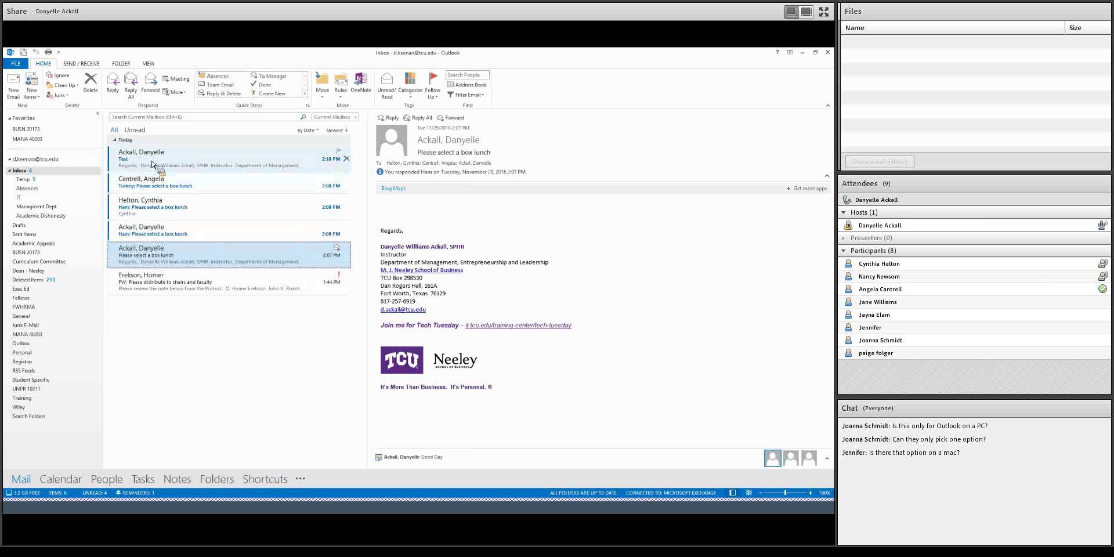
- Read the 2:08 PM Turkey reply and the reply choosing Ham
{"action": "left_click", "coordinate": [229, 189]}
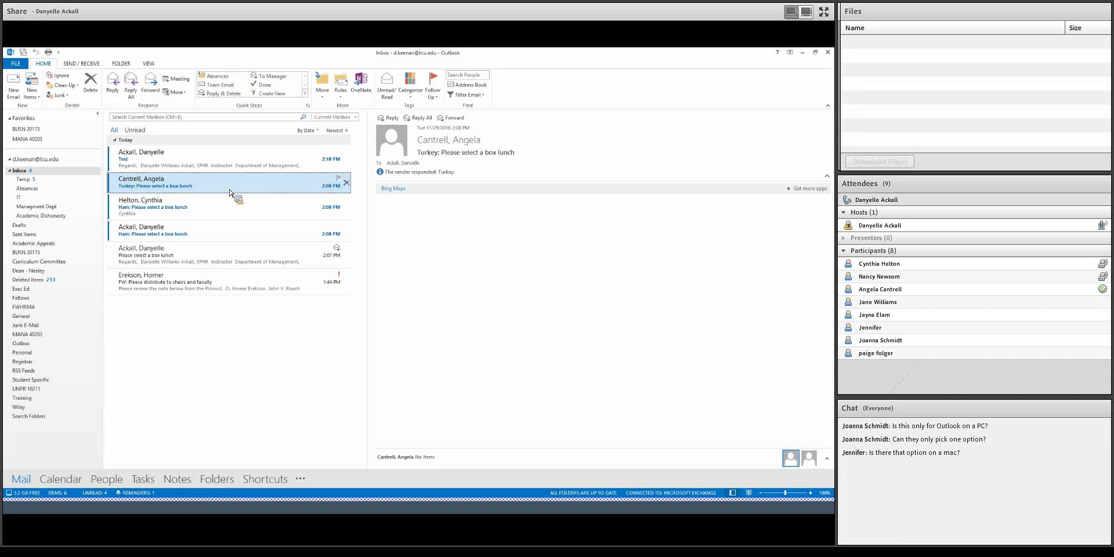
{"action": "left_click_drag", "start_coordinate": [229, 192], "coordinate": [227, 212]}
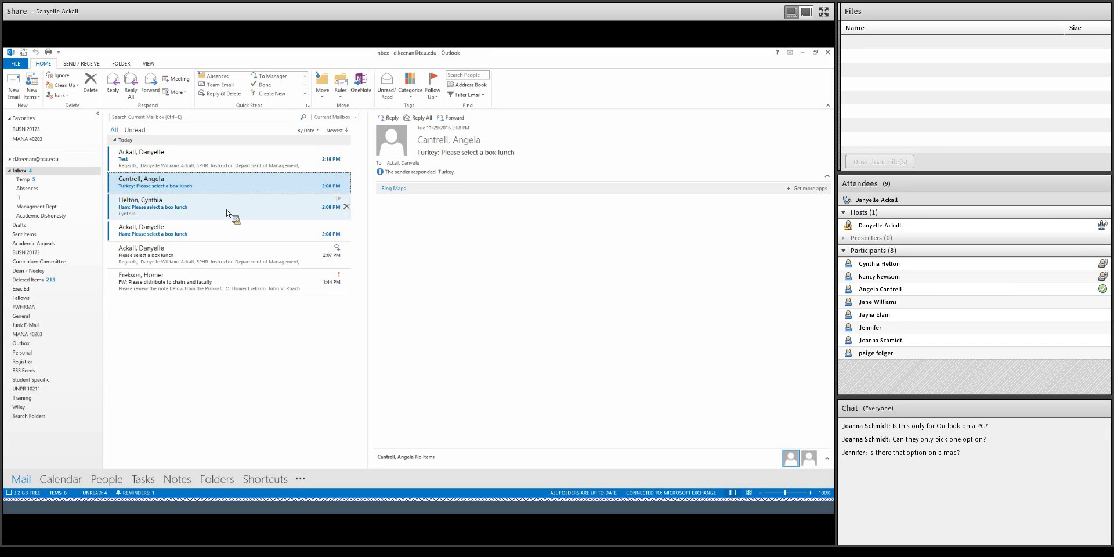
{"action": "left_click", "coordinate": [226, 210]}
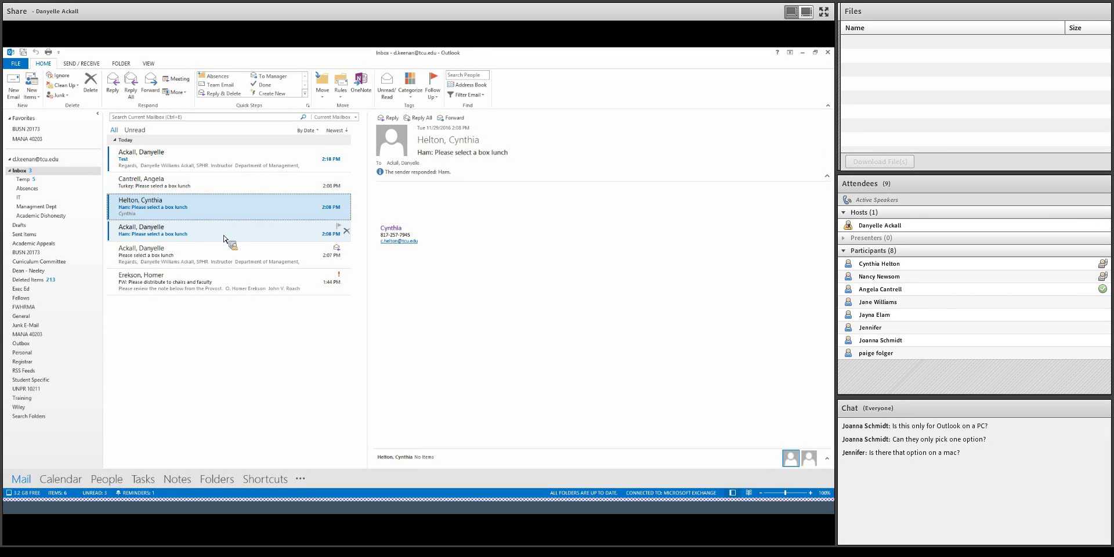
{"action": "left_click", "coordinate": [224, 238]}
{"action": "left_click", "coordinate": [220, 214]}
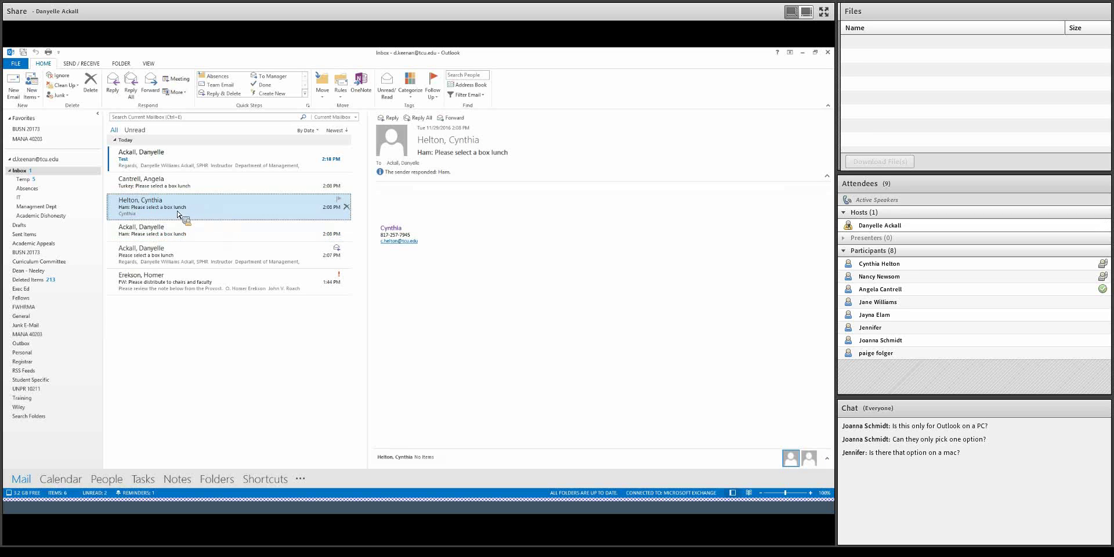
- Switch between the Turkey and Ham replies, then select the Test email
{"action": "left_click", "coordinate": [172, 191]}
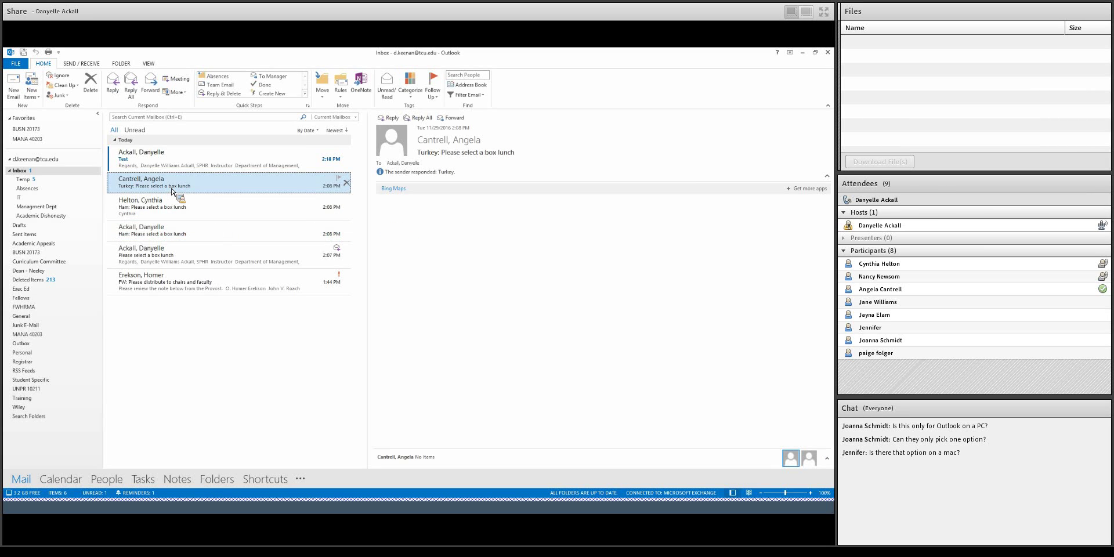
{"action": "left_click", "coordinate": [221, 211]}
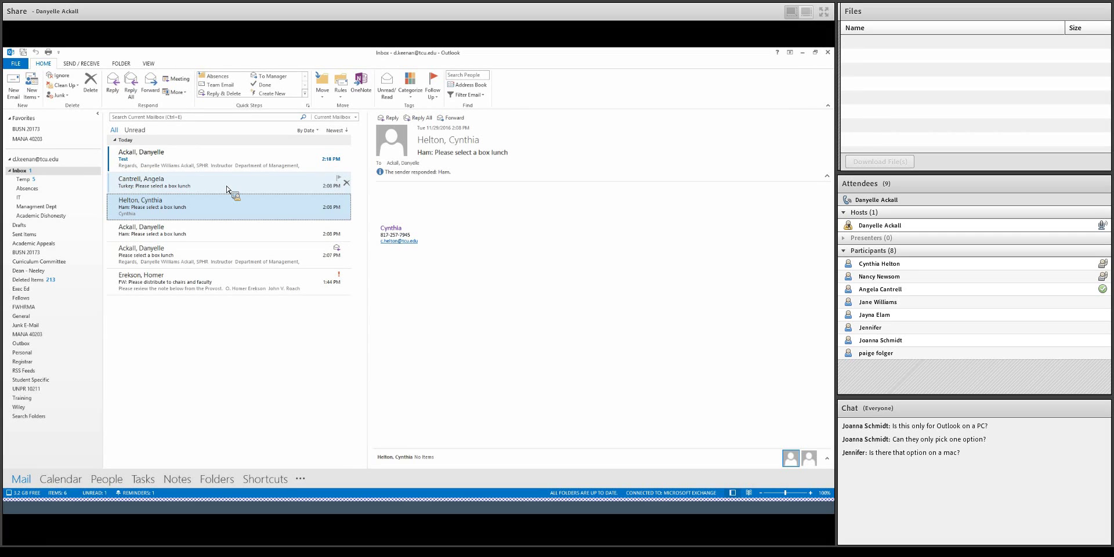
{"action": "left_click", "coordinate": [188, 190]}
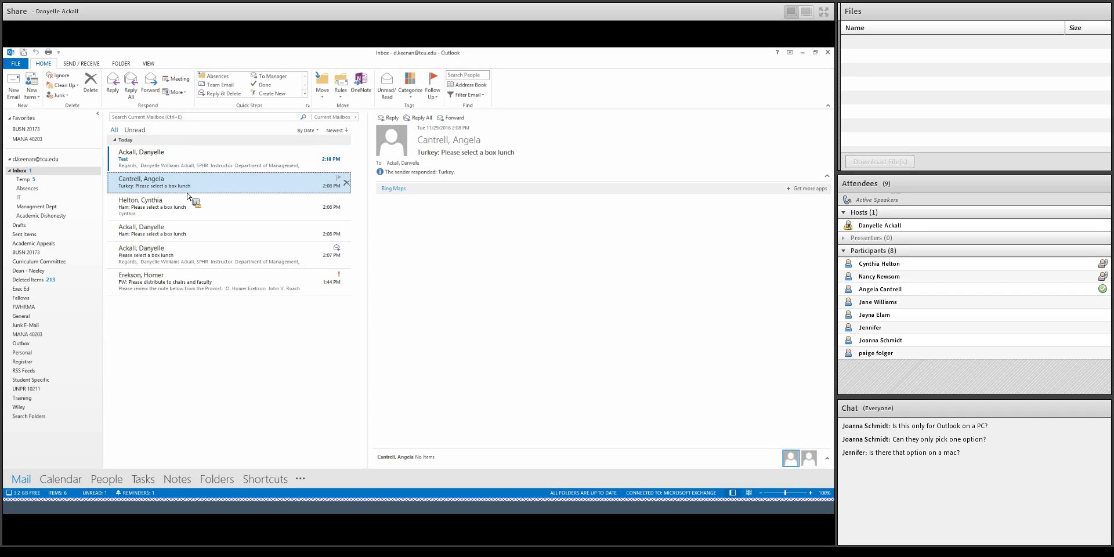
{"action": "key", "text": "Up"}
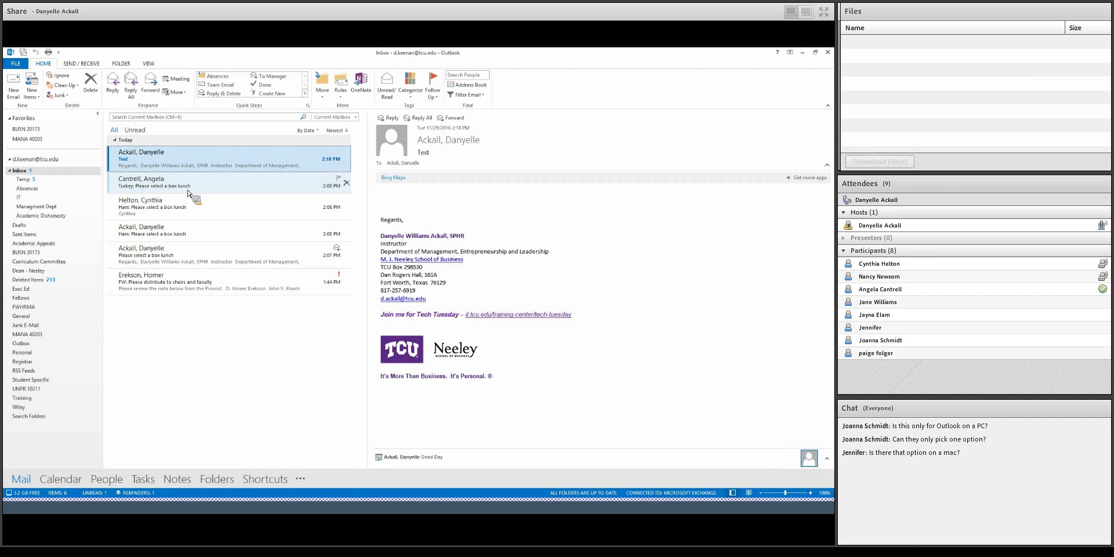
- Switch between the Test message and the 2:08 PM Turkey reply, ending on the Turkey reply
{"action": "left_click", "coordinate": [190, 186]}
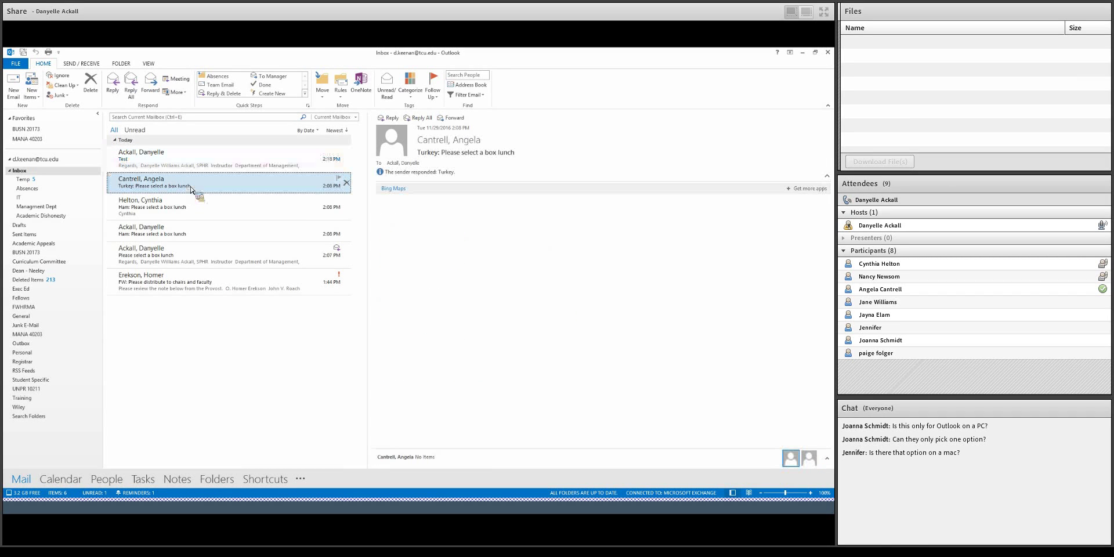
{"action": "left_click", "coordinate": [239, 161]}
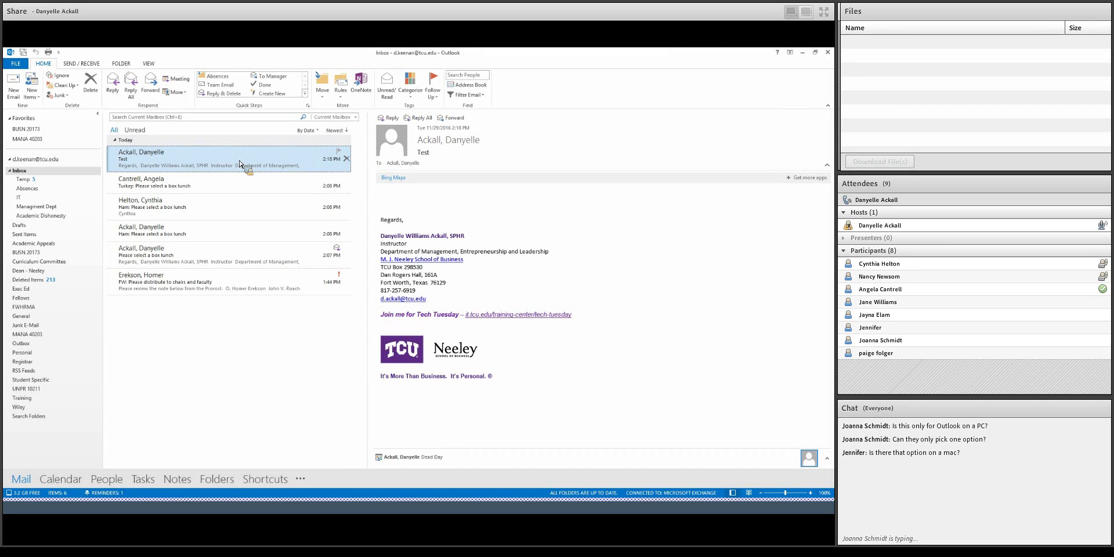
{"action": "left_click_drag", "start_coordinate": [239, 164], "coordinate": [399, 199]}
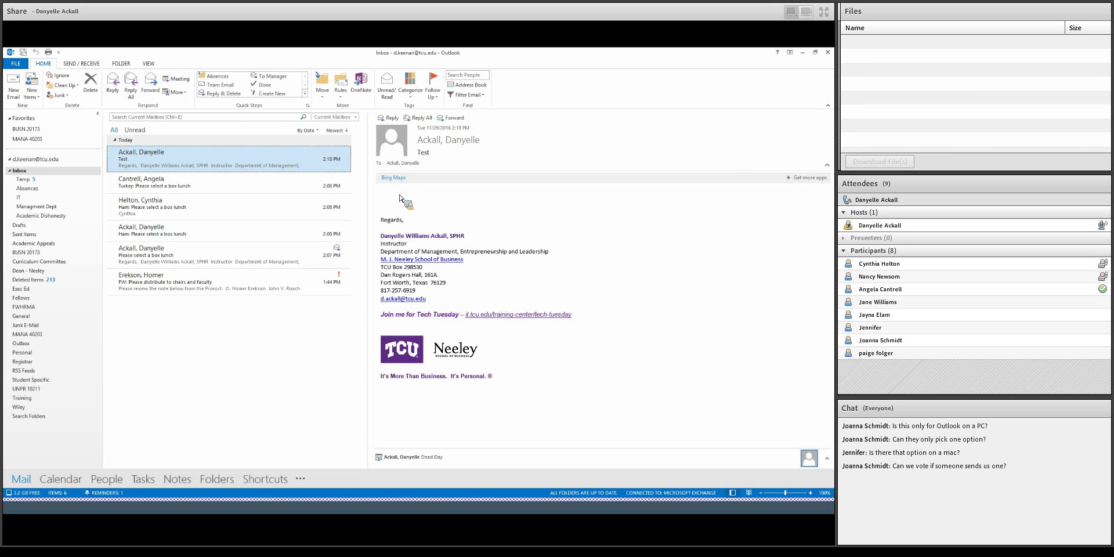
{"action": "left_click_drag", "start_coordinate": [399, 199], "coordinate": [400, 199]}
{"action": "left_click", "coordinate": [299, 191]}
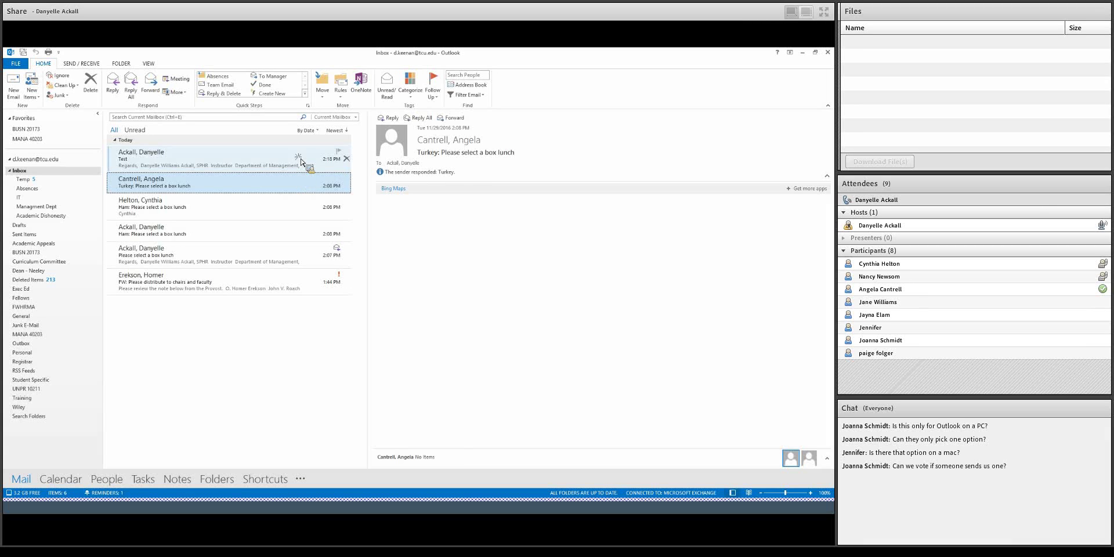
- Open the Test email in its own window and close it, then view it with its expiry notice in the Reading Pane
{"action": "double_click", "coordinate": [301, 162]}
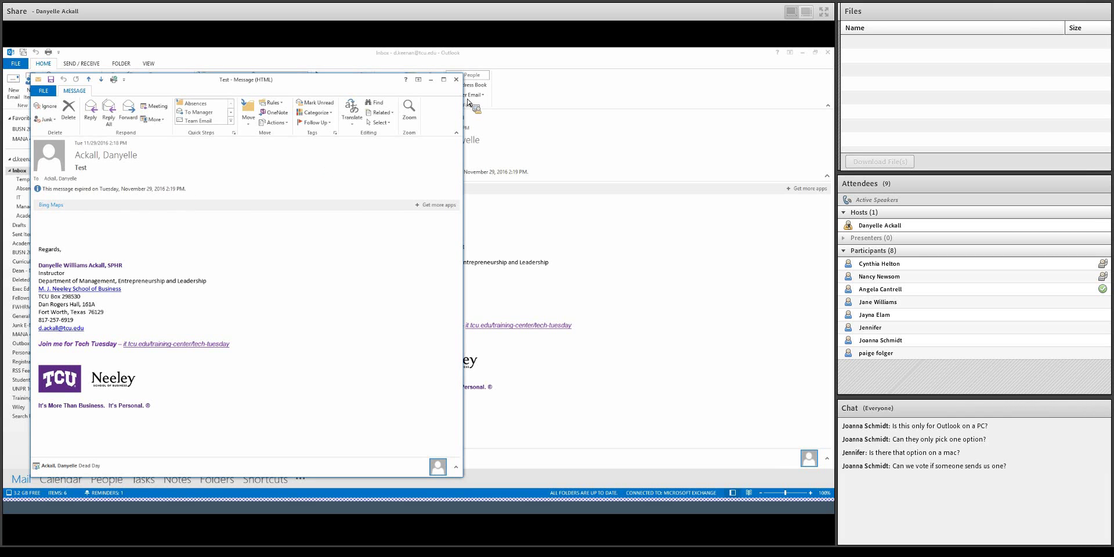
{"action": "left_click", "coordinate": [456, 79]}
{"action": "left_click", "coordinate": [251, 184]}
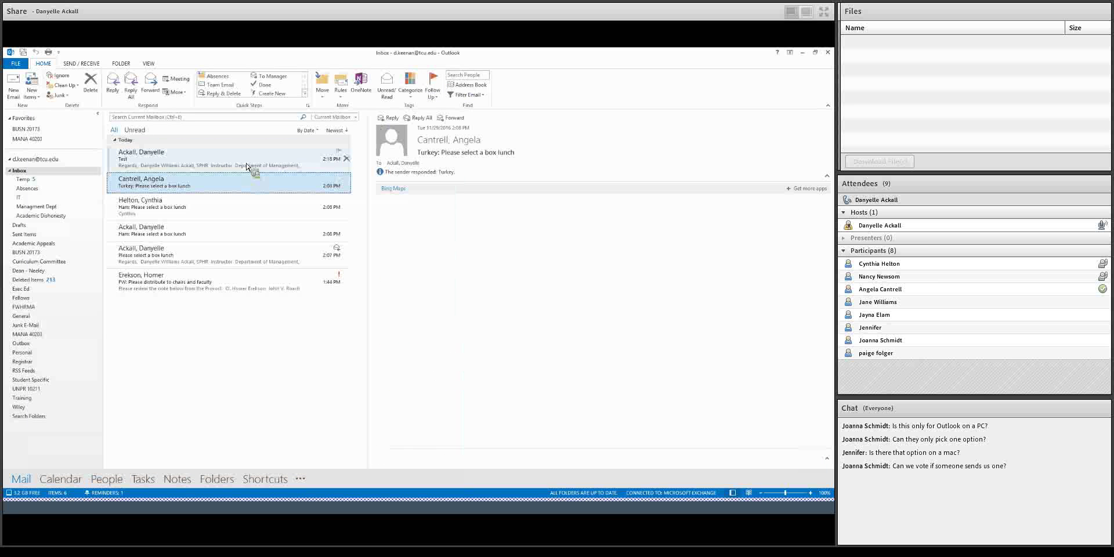
{"action": "left_click", "coordinate": [247, 168]}
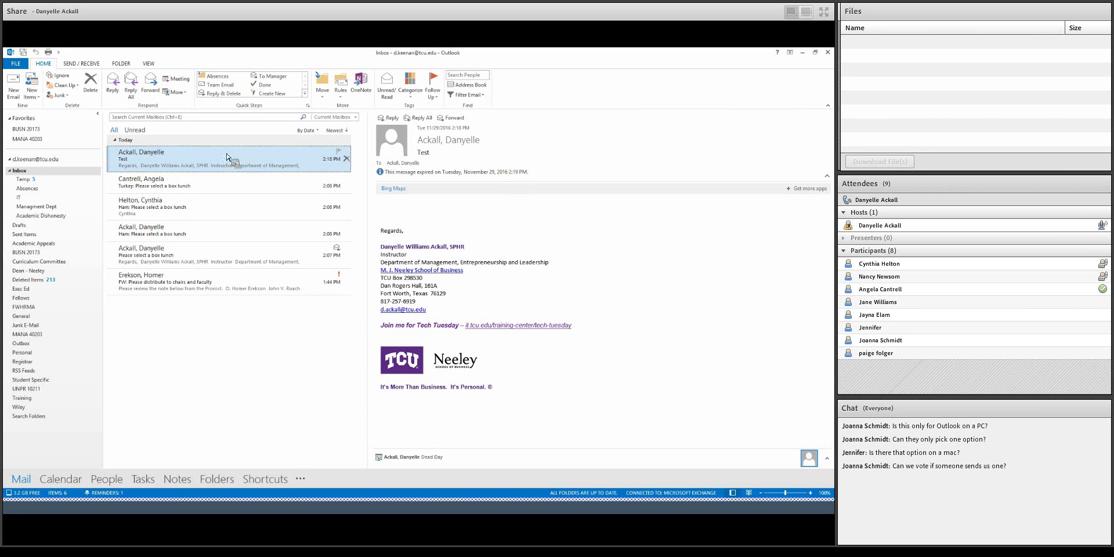
{"action": "left_click_drag", "start_coordinate": [215, 172], "coordinate": [108, 71]}
- Create a new blank email, review its full delivery Properties from Options, then close them
{"action": "left_click", "coordinate": [16, 84]}
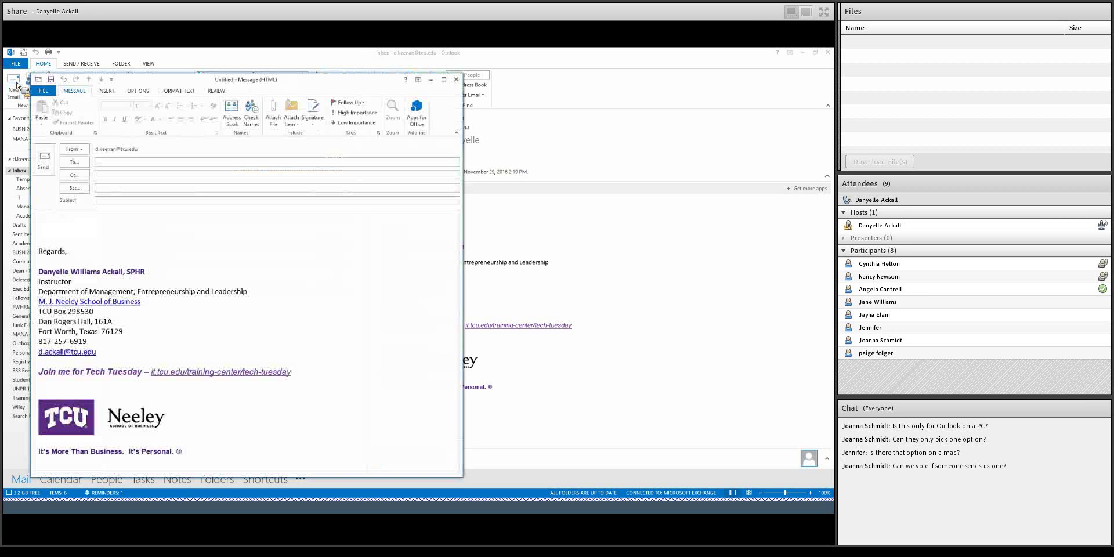
{"action": "left_click", "coordinate": [139, 93]}
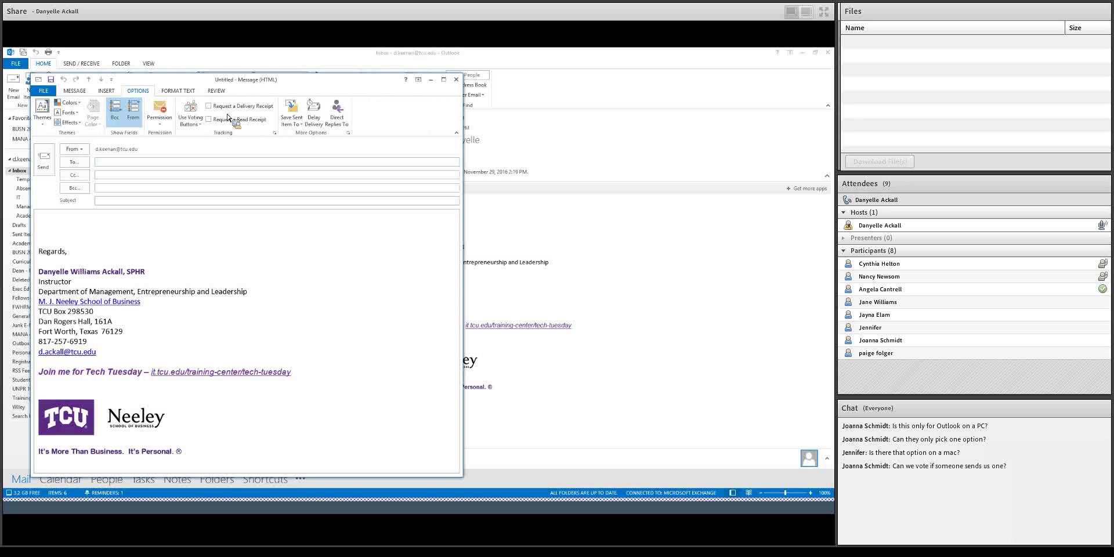
{"action": "left_click", "coordinate": [348, 133]}
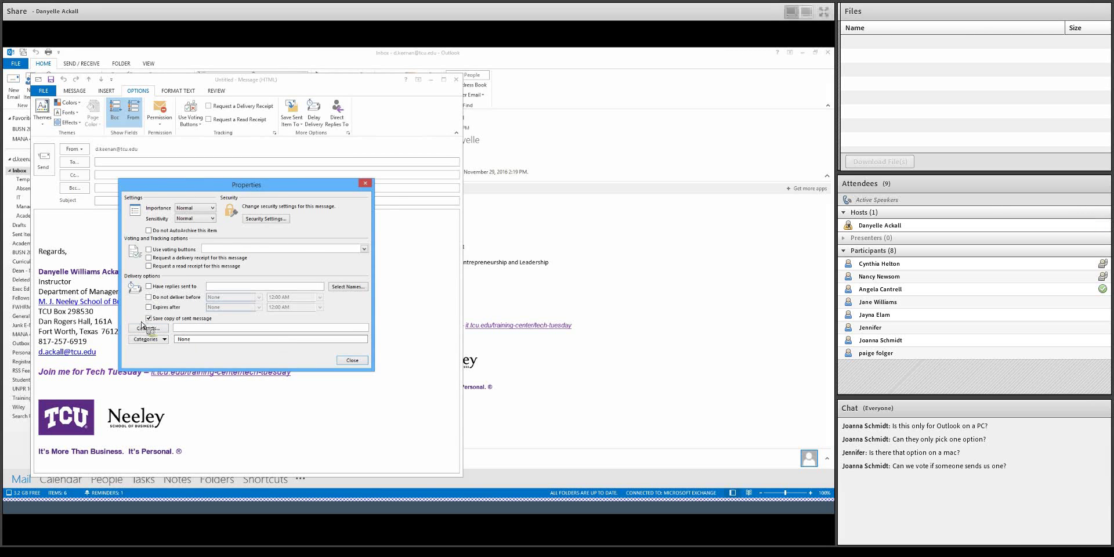
{"action": "left_click", "coordinate": [365, 183]}
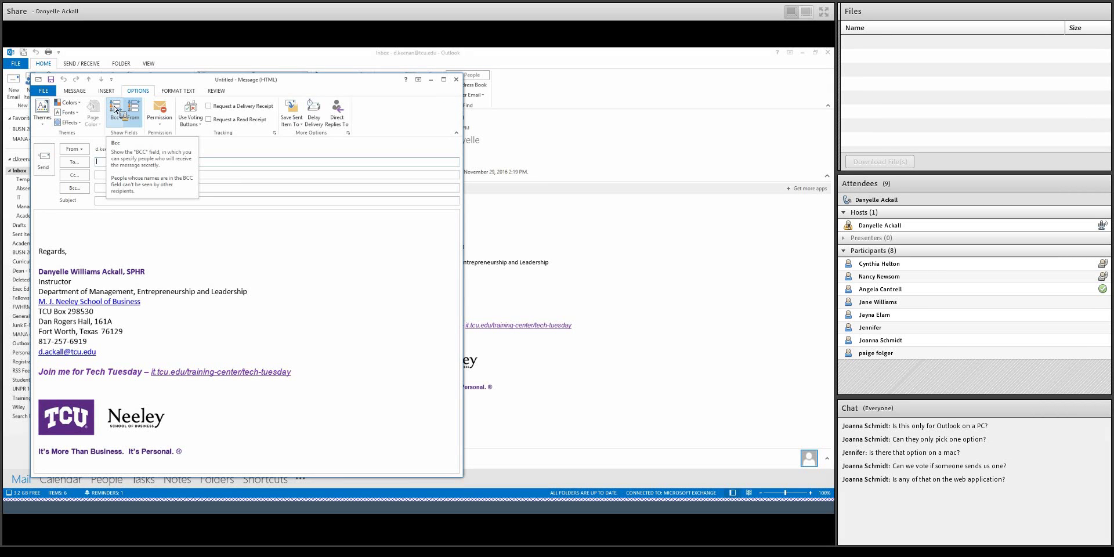
{"action": "left_click", "coordinate": [114, 109]}
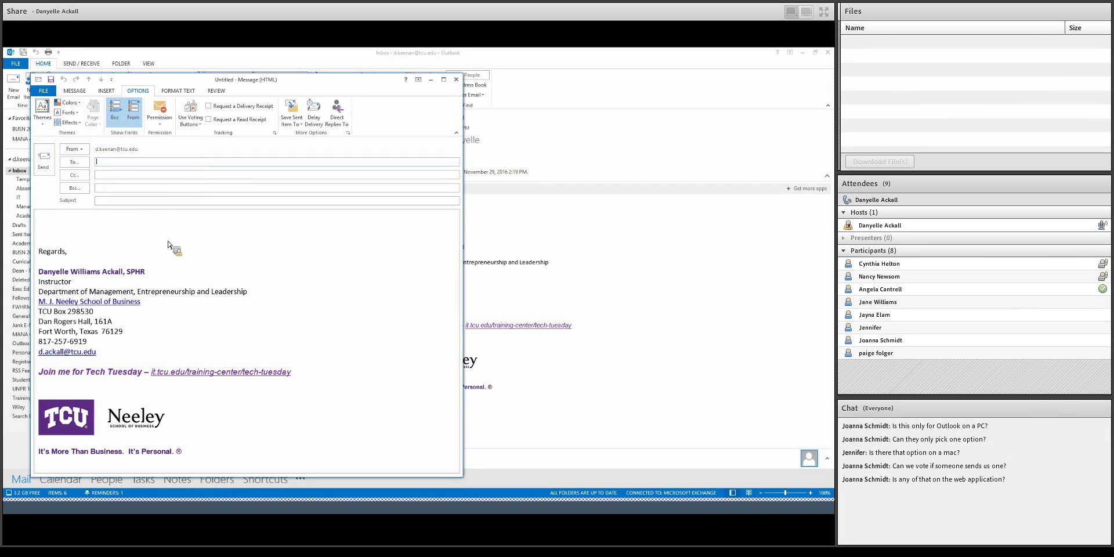